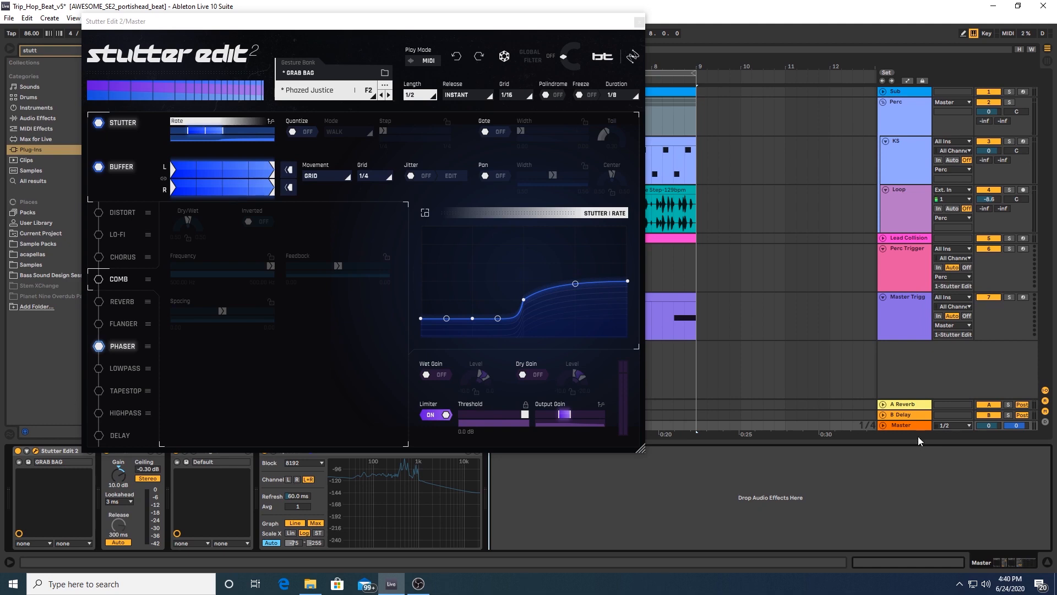
- Close the Stutter Edit 2 window and play the arrangement from bar 5
left_click(637, 22)
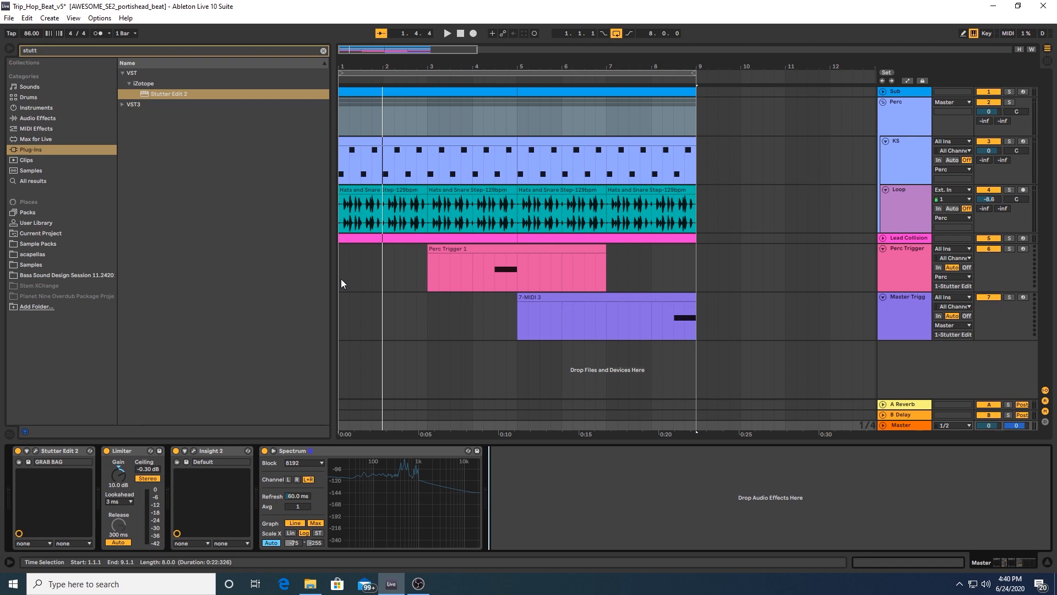
left_click(527, 279)
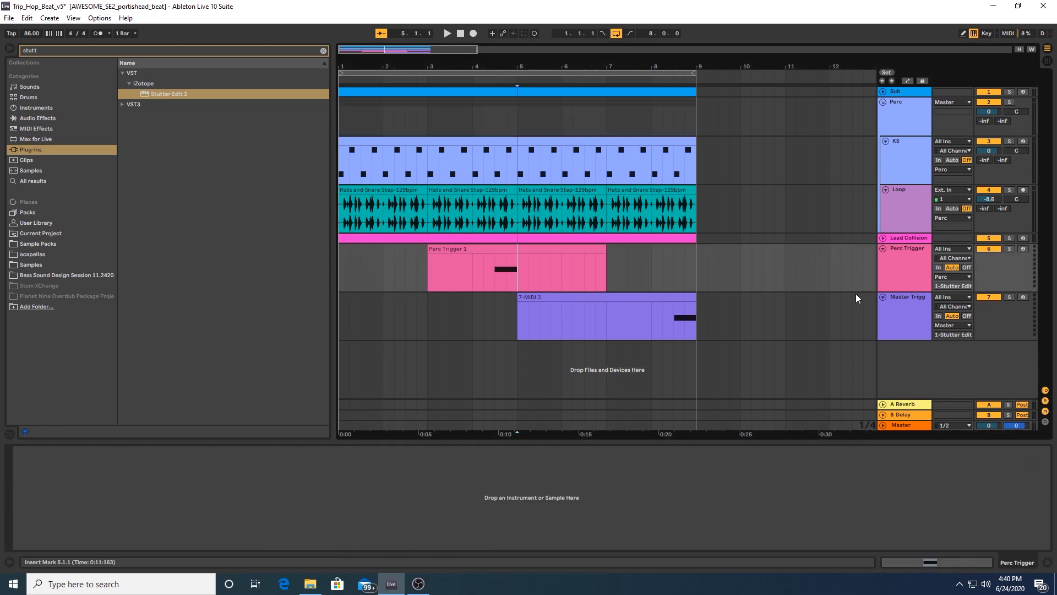
key("space")
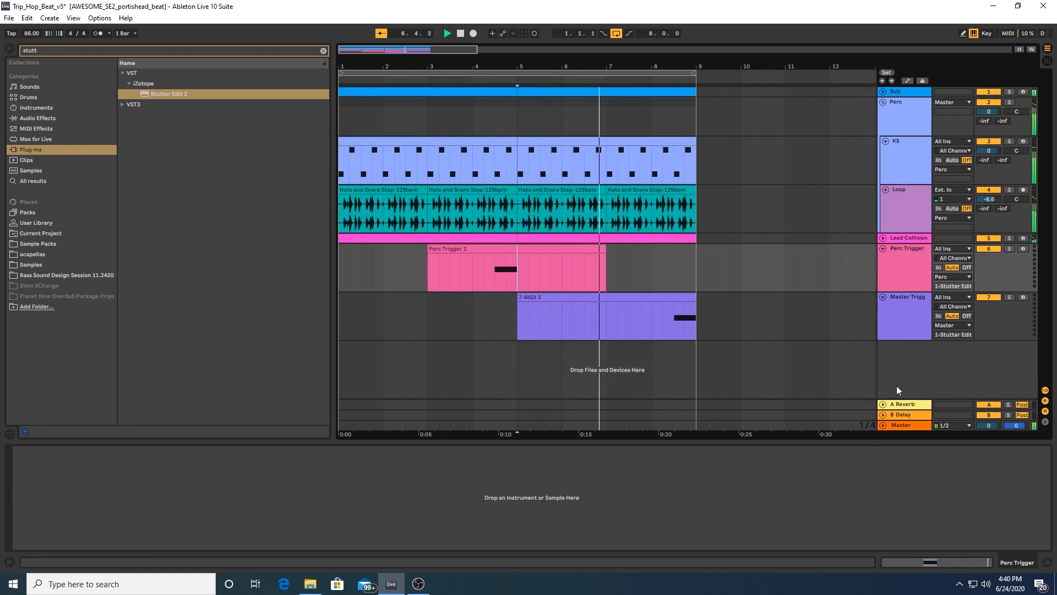
- Open Stutter Edit 2 on the Master track and play the arrangement from bar 8 to hear the triggered gesture
left_click(902, 426)
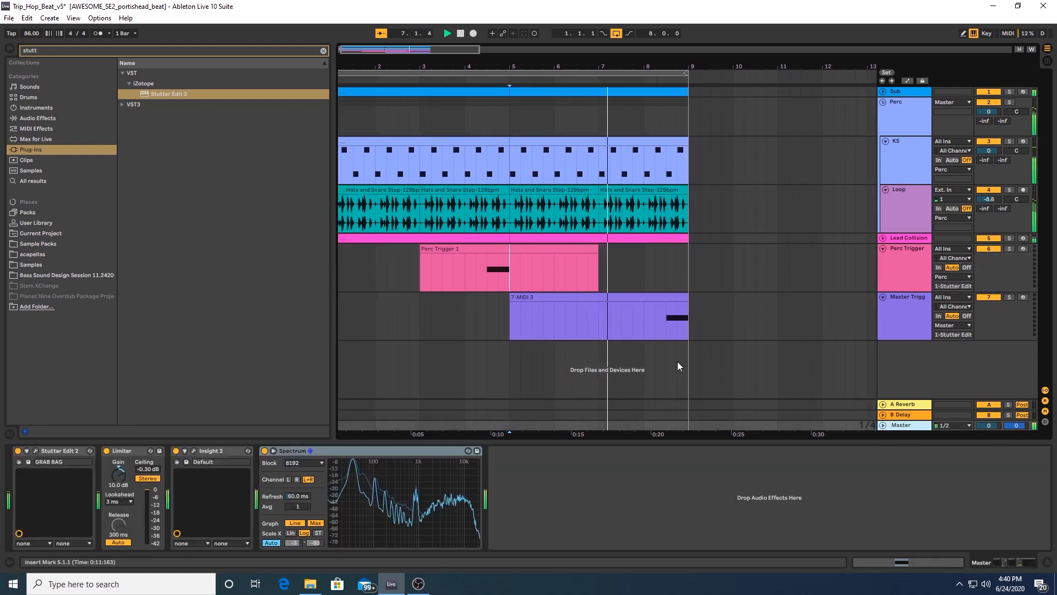
left_click(35, 451)
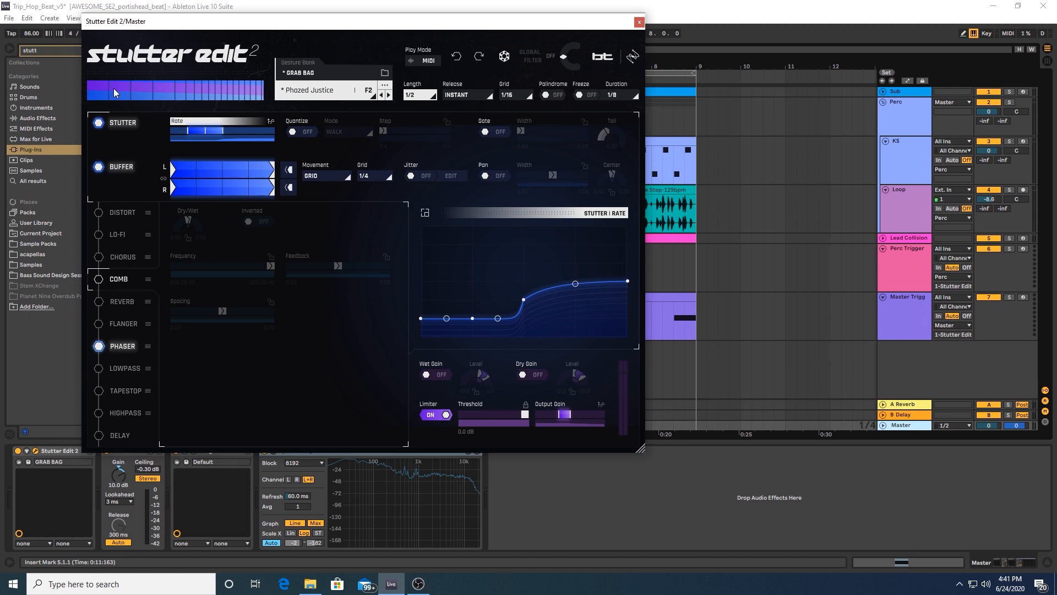
left_click(655, 329)
key("space")
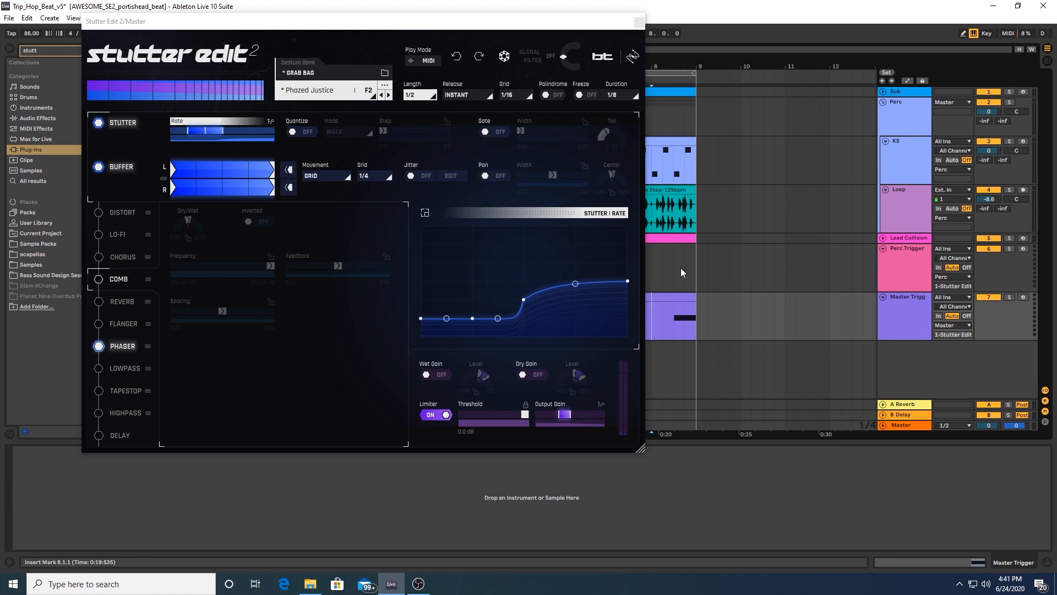
- Open the 7-MIDI 3 clip's notes and the GRAB BAG gesture bank, arranging the plug-in window so the trigger clip stays accessible
double_click(681, 307)
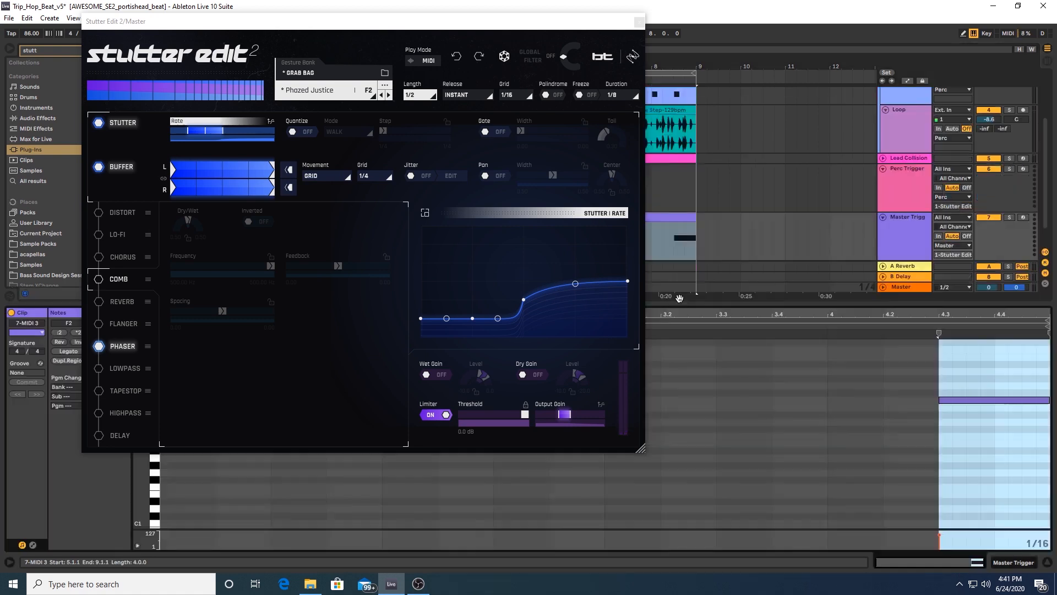
left_click(342, 68)
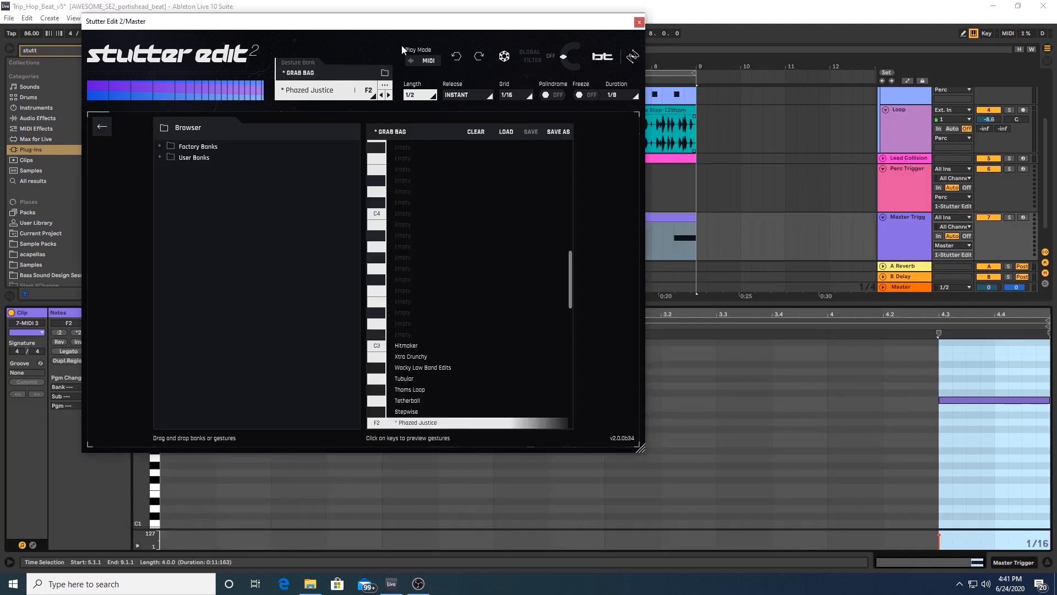
left_click_drag(399, 26, 523, 49)
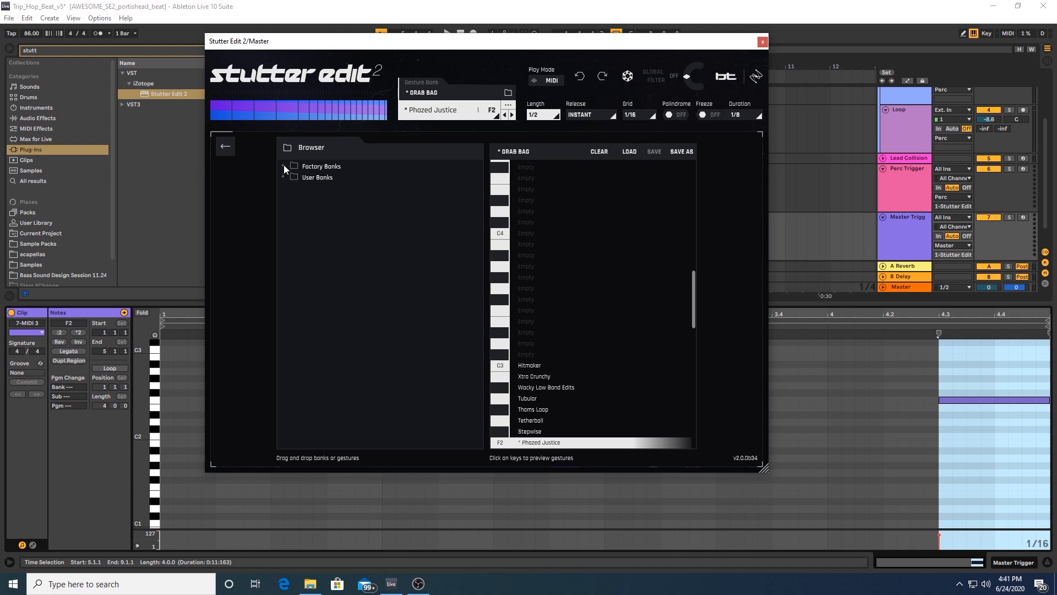
scroll(583, 256, "down", 4)
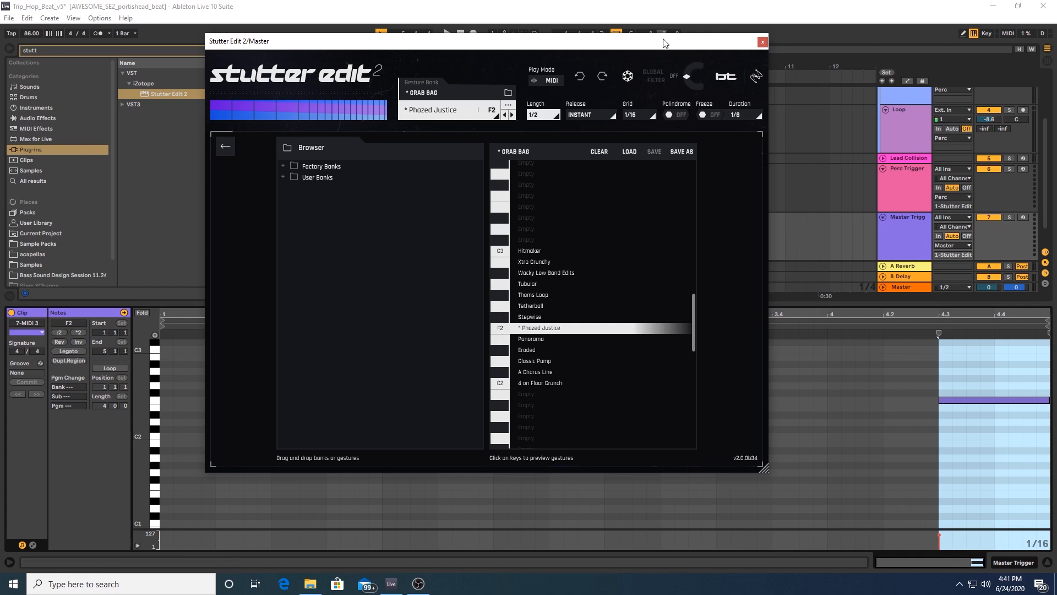
left_click_drag(666, 39, 507, 42)
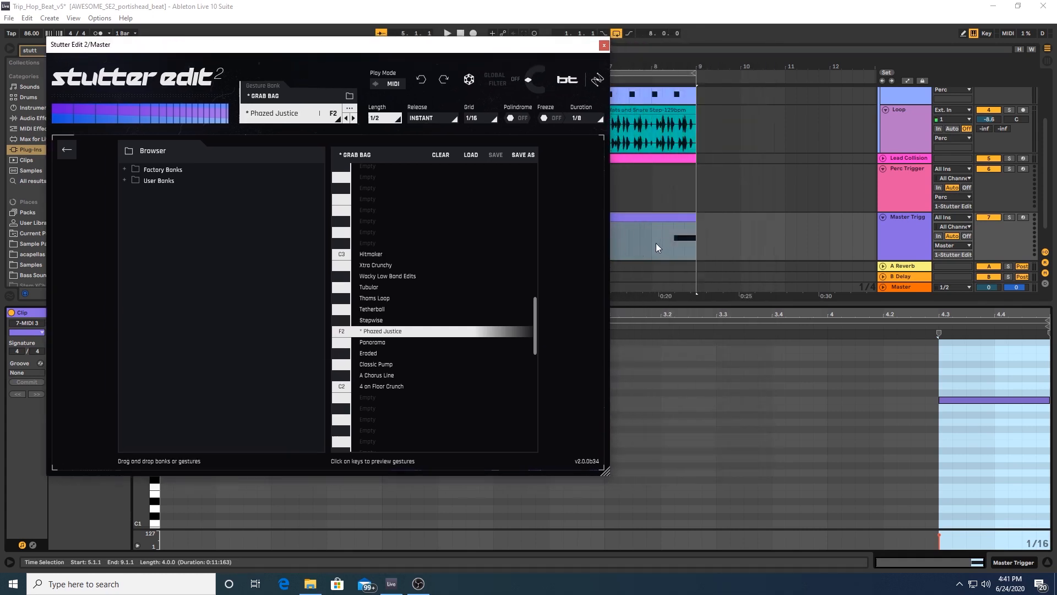
- Play the Master Trigger section from bar 8 to audition the Phazed Justice gesture on F2
left_click(655, 243)
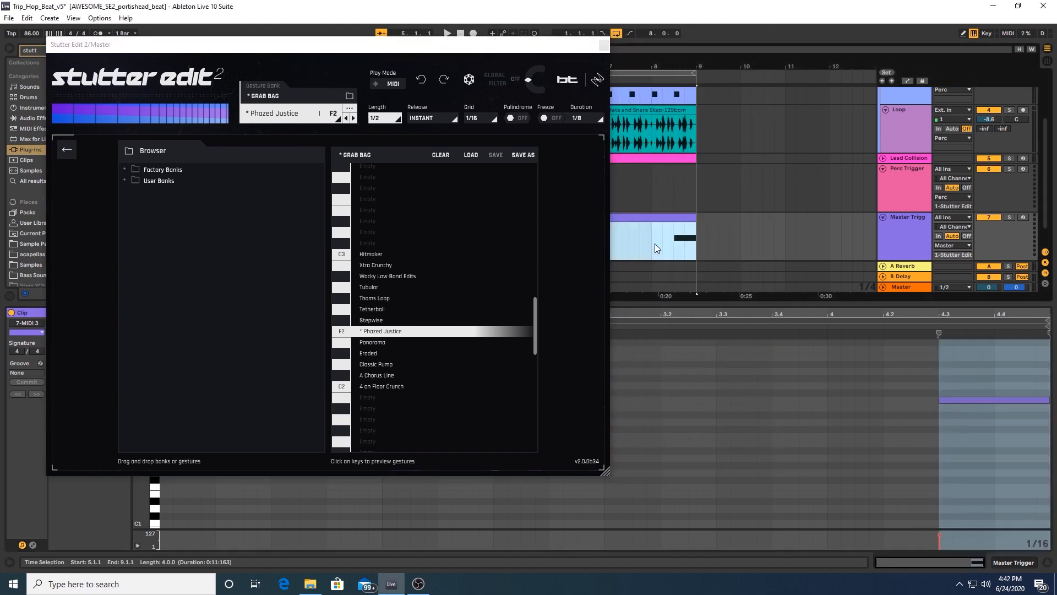
key("space")
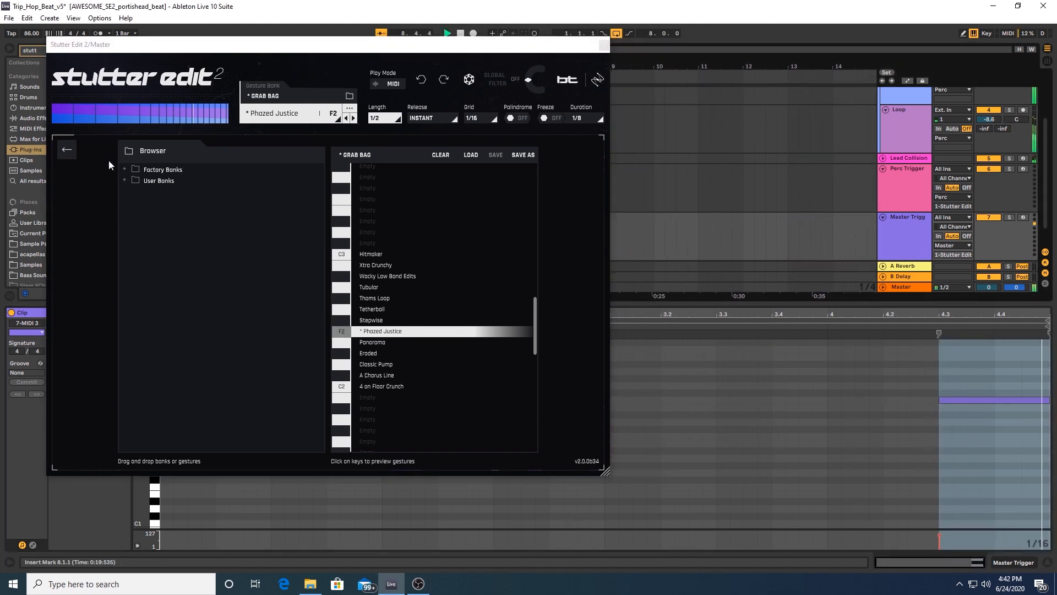
key("space")
- Transpose the trigger note in the 7-MIDI 3 clip to F#2 and play from bar 8 to audition the Stepwise gesture
left_click(942, 382)
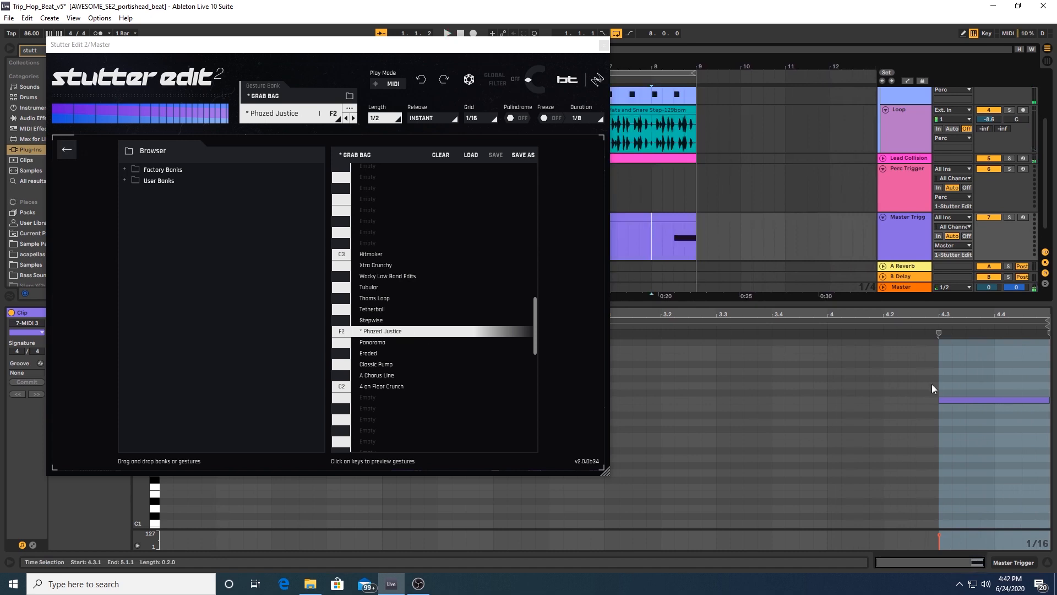
left_click(971, 400)
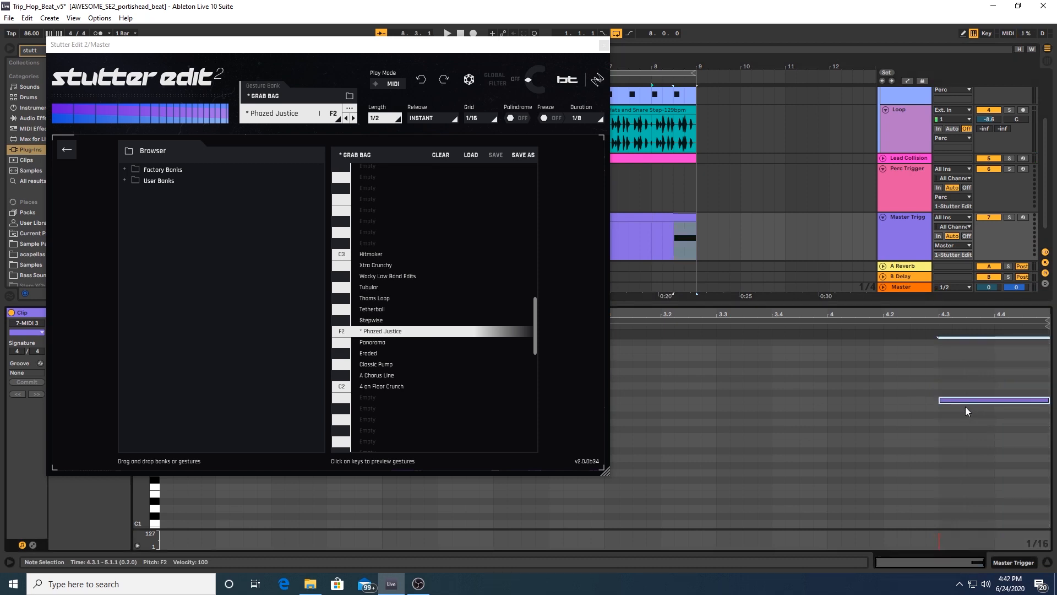
key("Up")
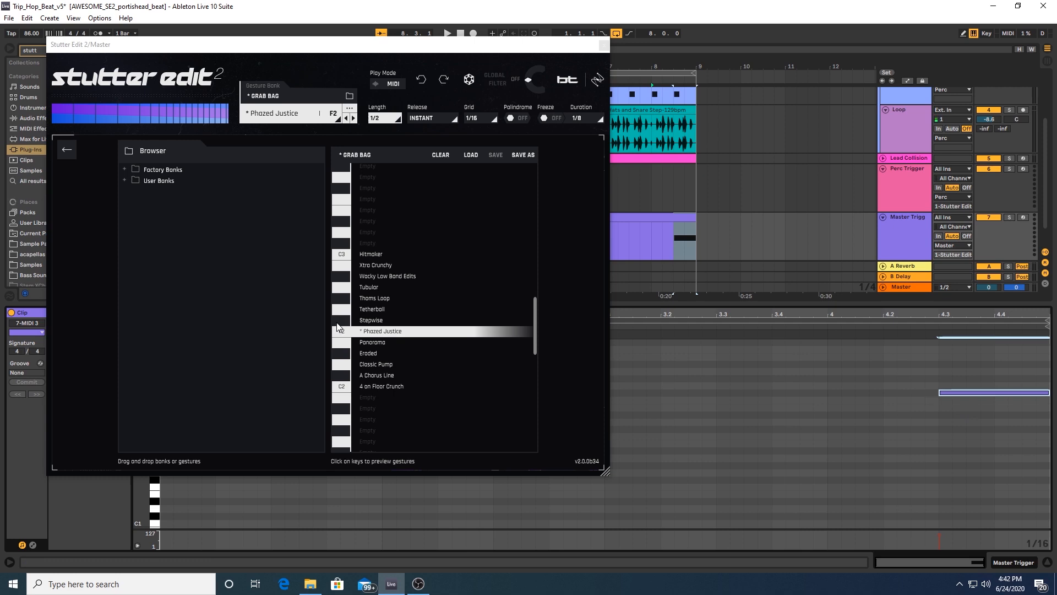
left_click(656, 250)
key("space")
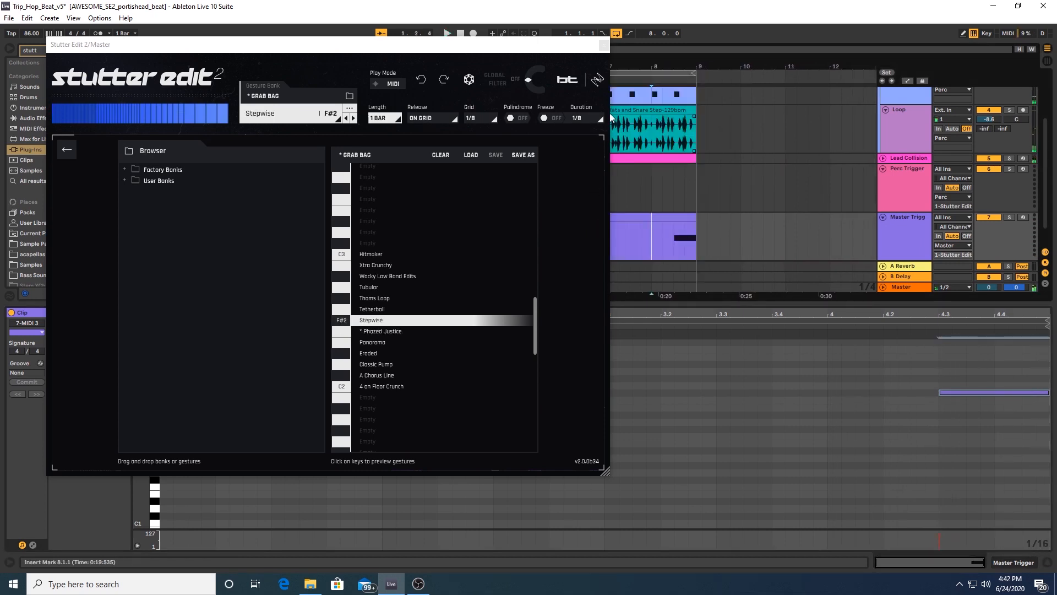
- Reopen Stutter Edit 2 from the Master track, leave the gesture browser and open the stutter Rate curve for editing
left_click(604, 44)
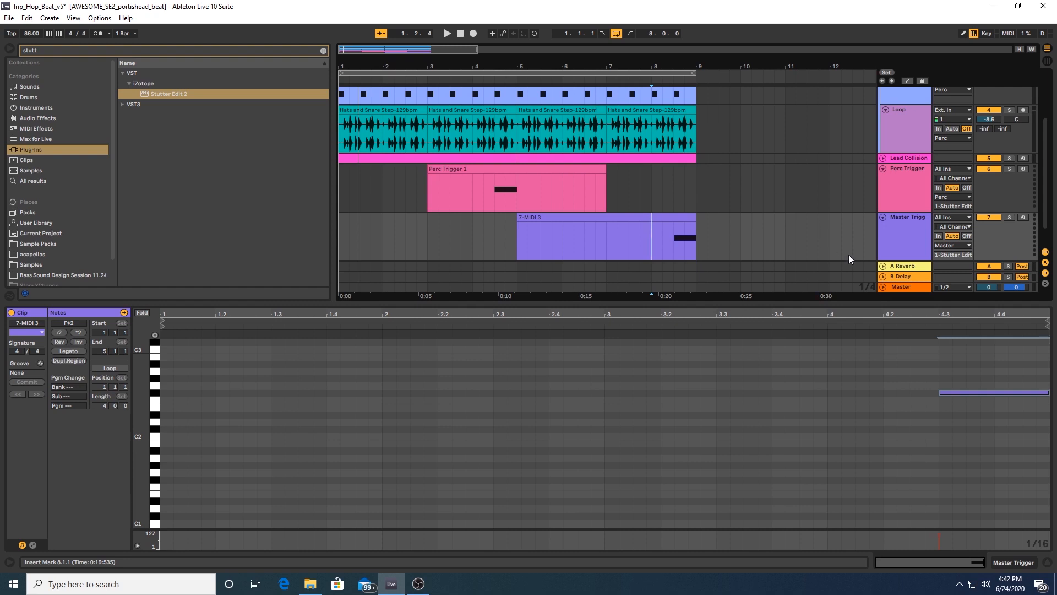
left_click(906, 286)
left_click(906, 286)
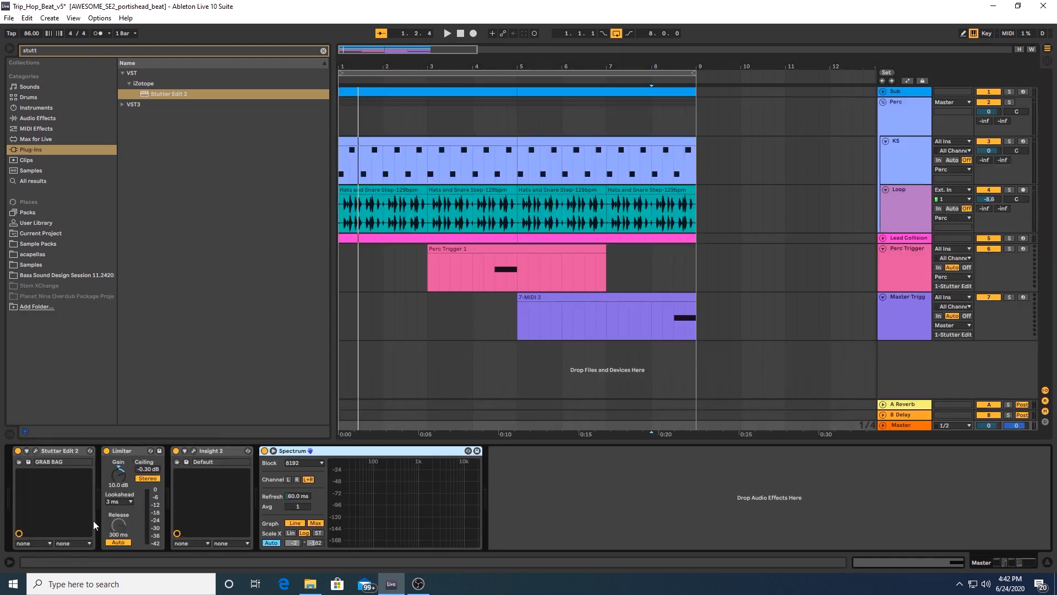
left_click(35, 450)
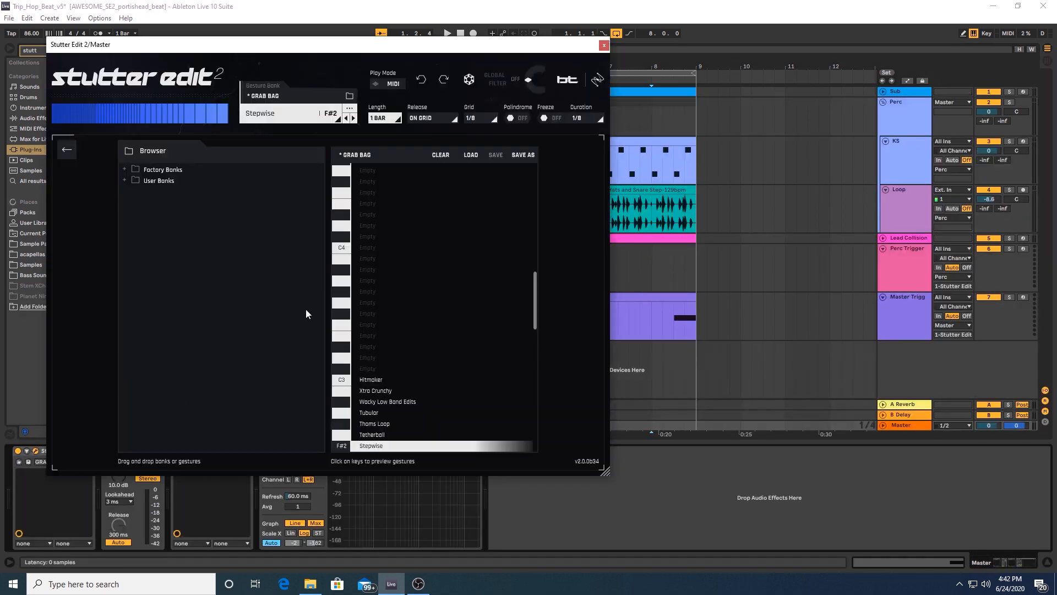
left_click(66, 148)
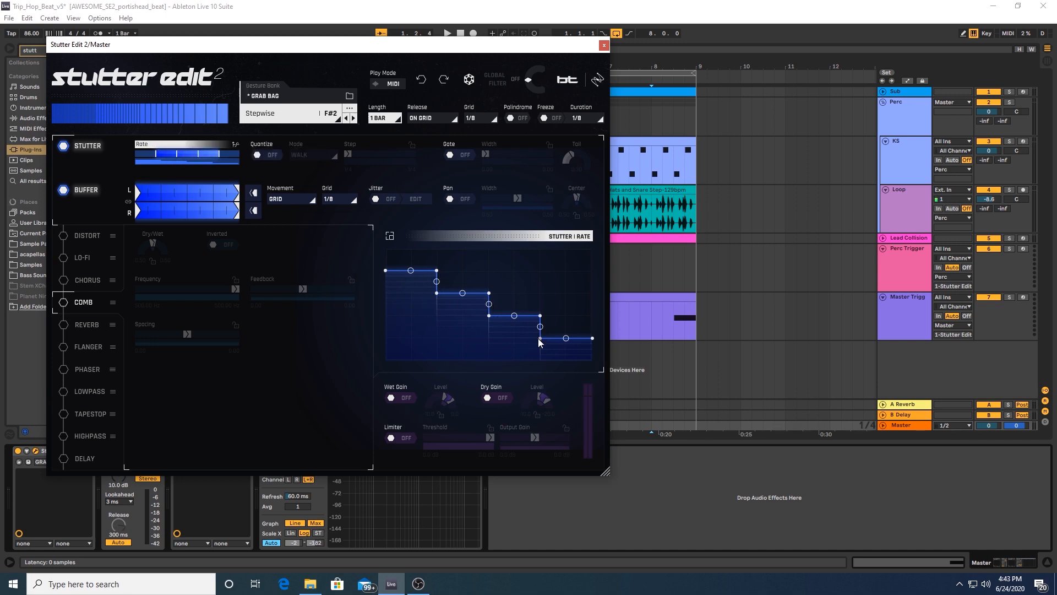
left_click(169, 158)
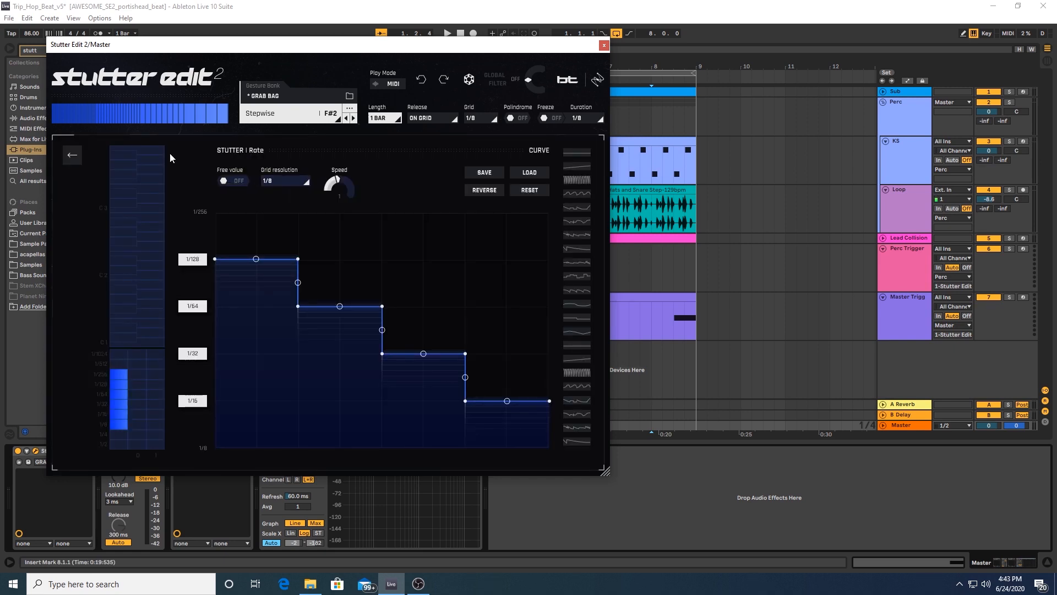
- Reshape the stutter Rate curve with a new peak at 1/256 on the first step and a dip at 1/32 on the second
double_click(251, 229)
double_click(324, 399)
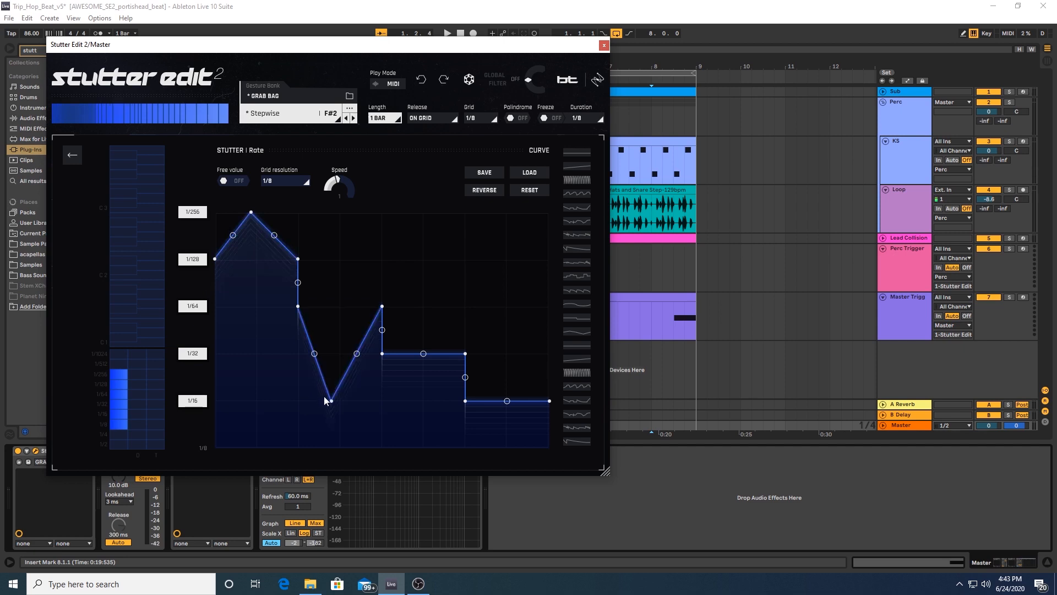
left_click_drag(326, 399, 334, 267)
left_click_drag(327, 395, 332, 333)
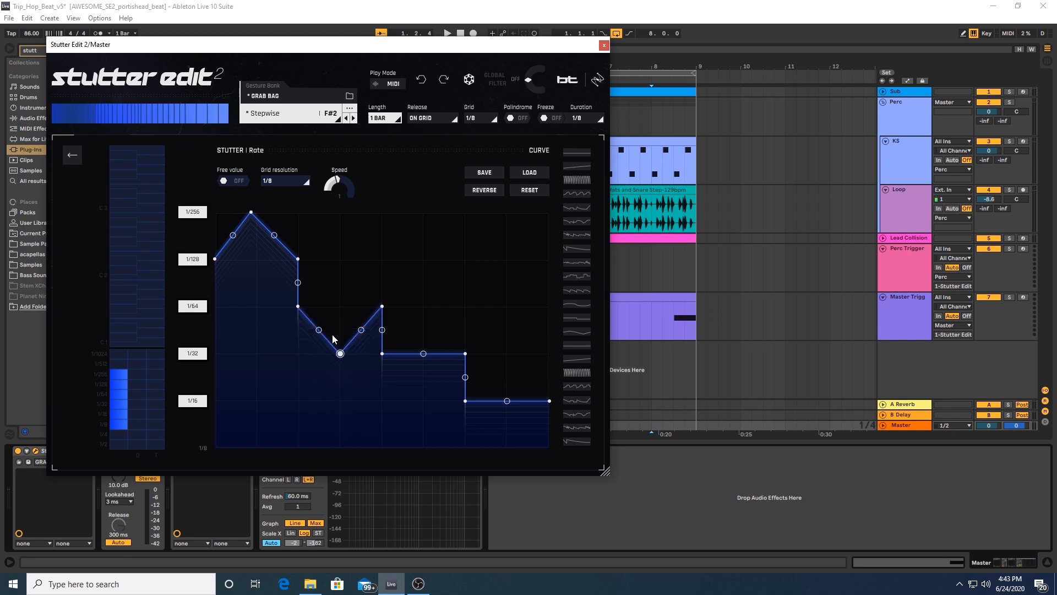
mouse_move(328, 376)
left_mouse_down()
mouse_move(339, 216)
mouse_move(340, 324)
mouse_move(348, 230)
mouse_move(331, 361)
left_mouse_up()
- Play the Master Trigger clip from 8.3.1 to audition the reshaped stutter rate
left_click(661, 337)
left_click(675, 330)
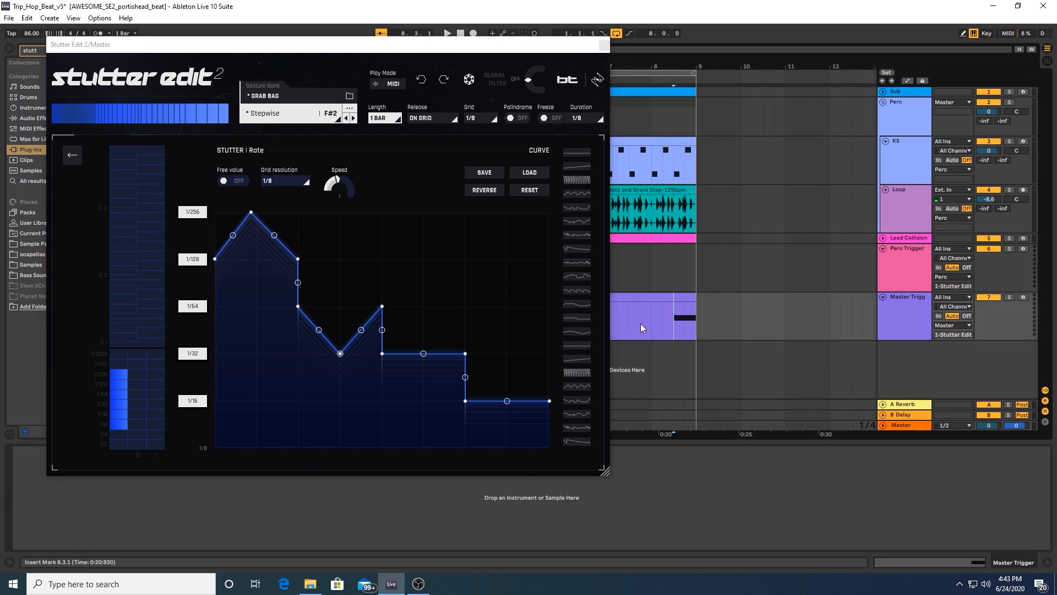
key("space")
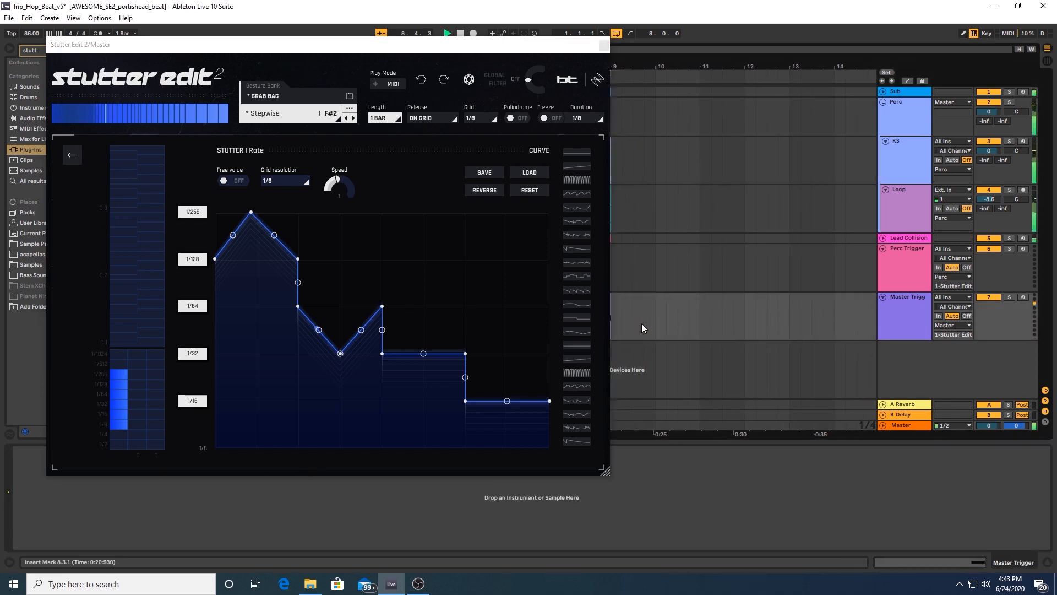
key("space")
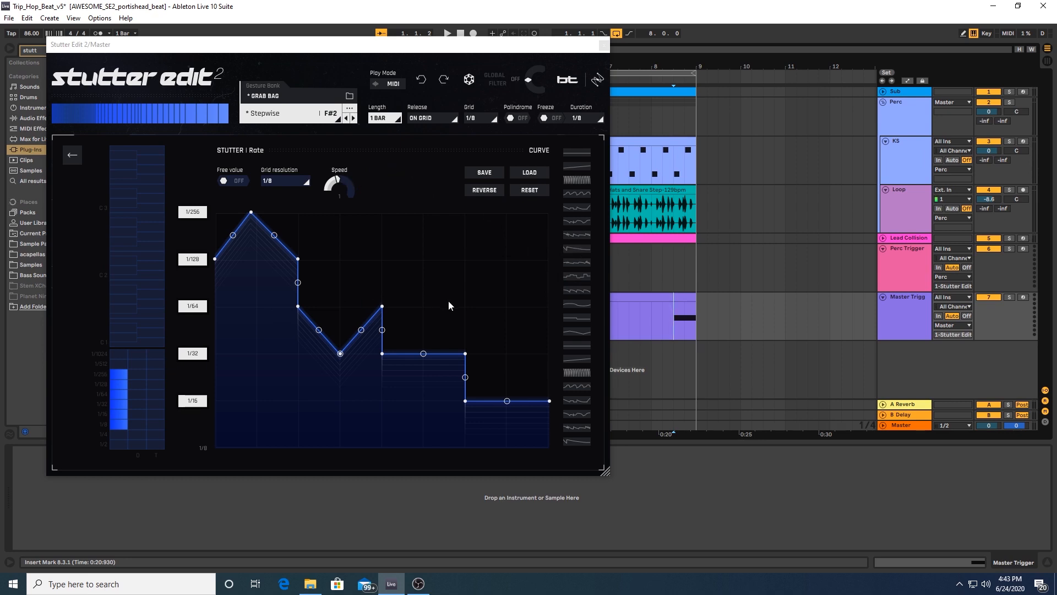
- Try several preset shapes on the stutter Rate curve, keep the one with four rounded peaks, and return to the main view
left_click(577, 282)
left_click(579, 265)
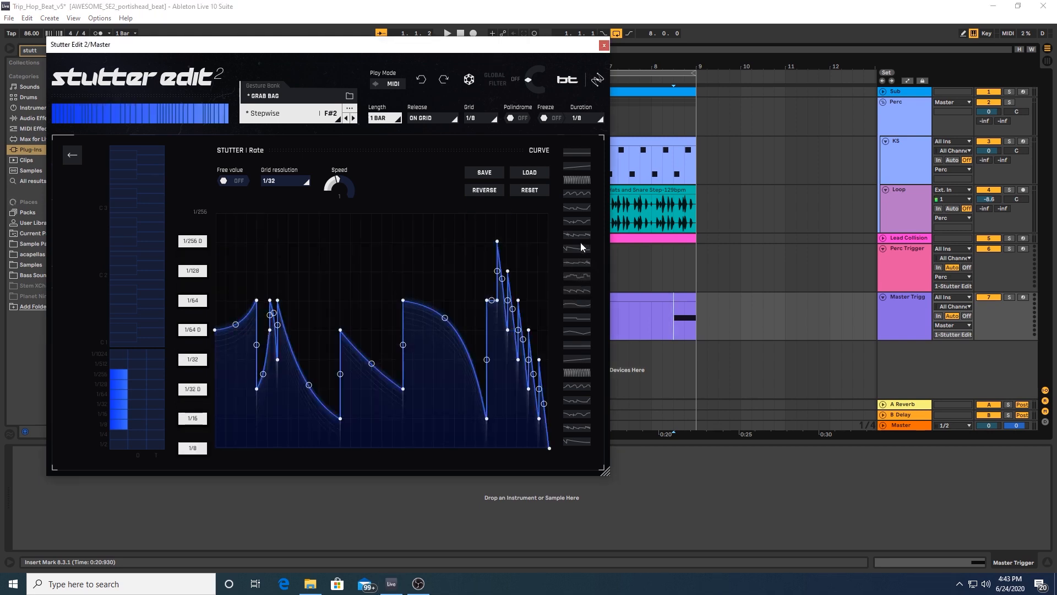
left_click(581, 247)
left_click(581, 209)
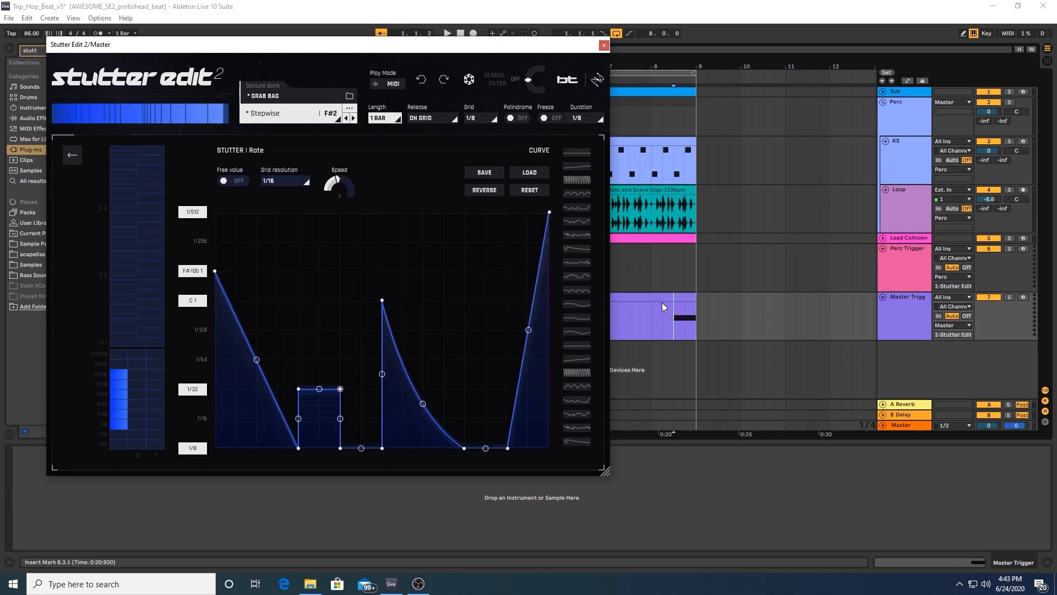
key("space")
left_click(573, 387)
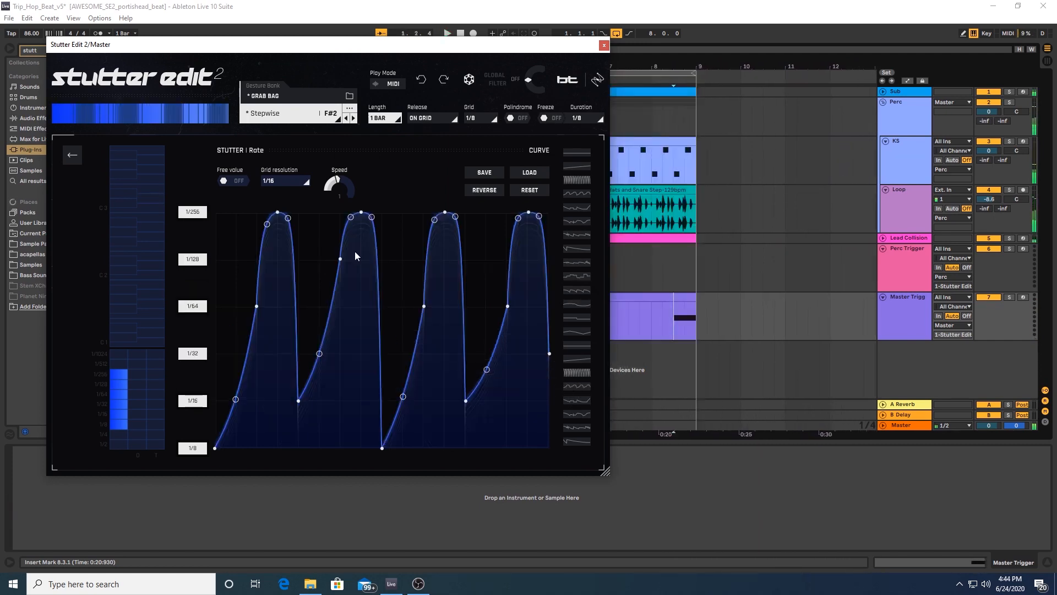
left_click(73, 156)
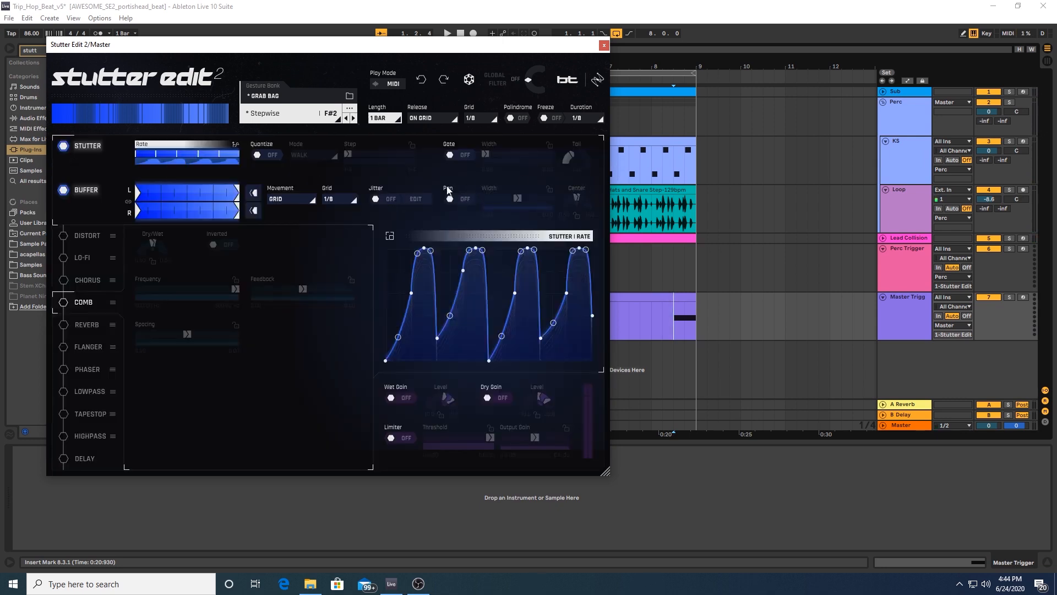
- Enable the stutter Gate, apply the preset curve falling from 1.0 to 0.0 to its Width, and audition it
left_click(466, 156)
left_click(520, 153)
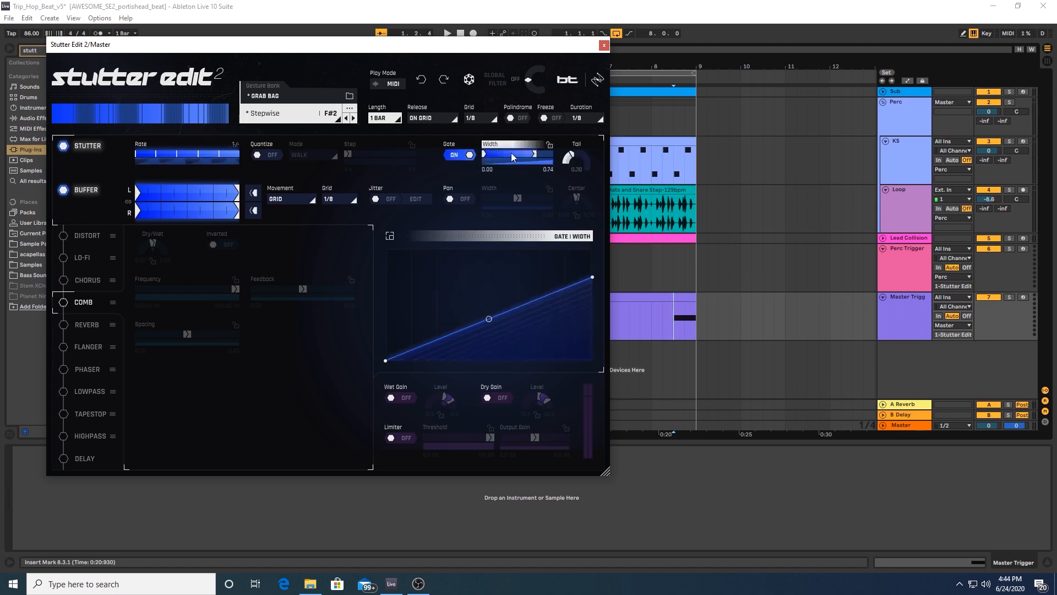
double_click(511, 154)
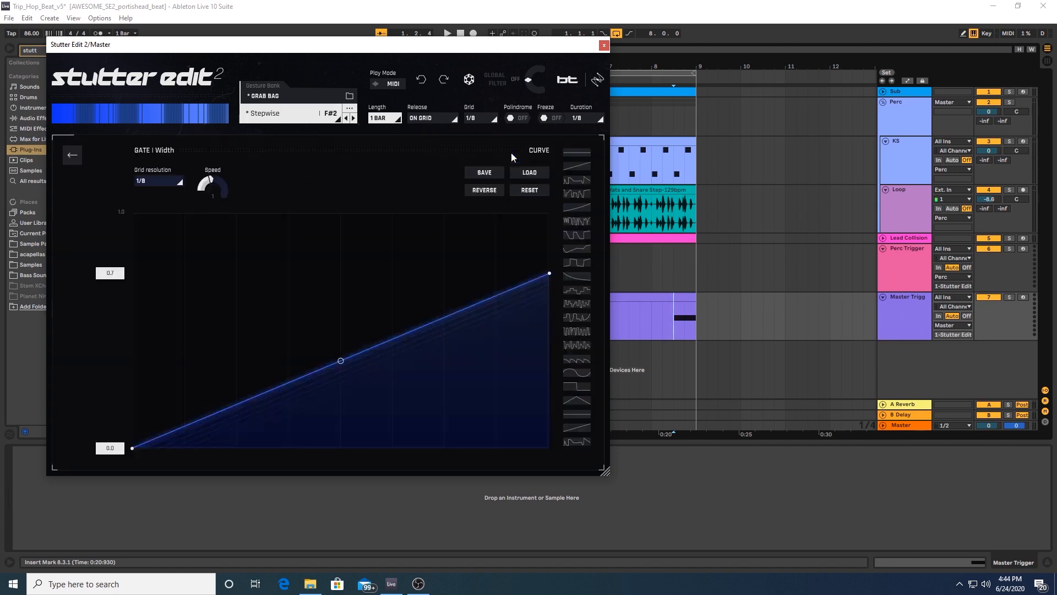
left_click(584, 276)
key("space")
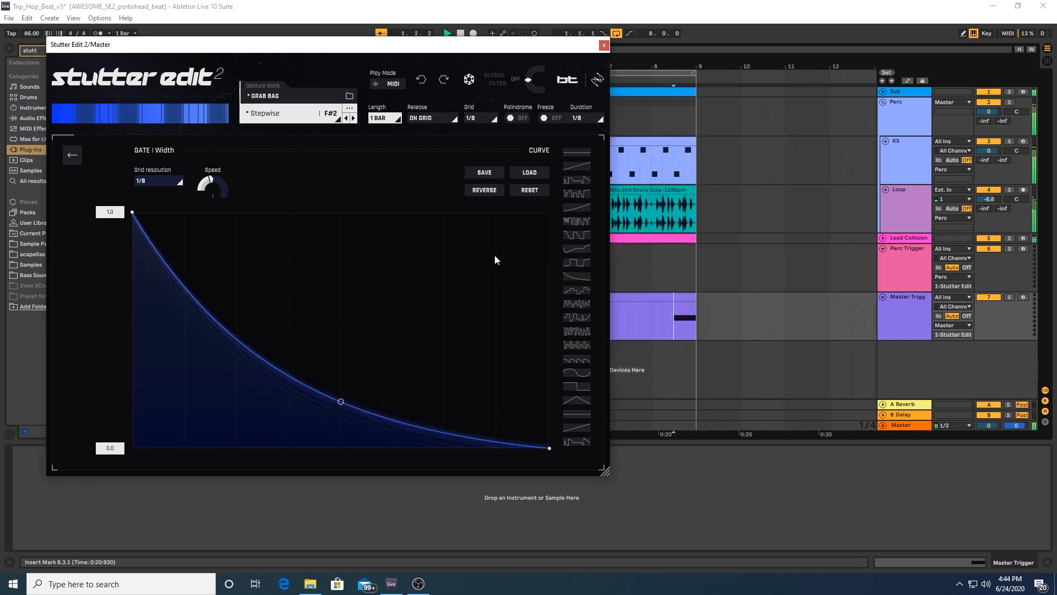
left_click(67, 160)
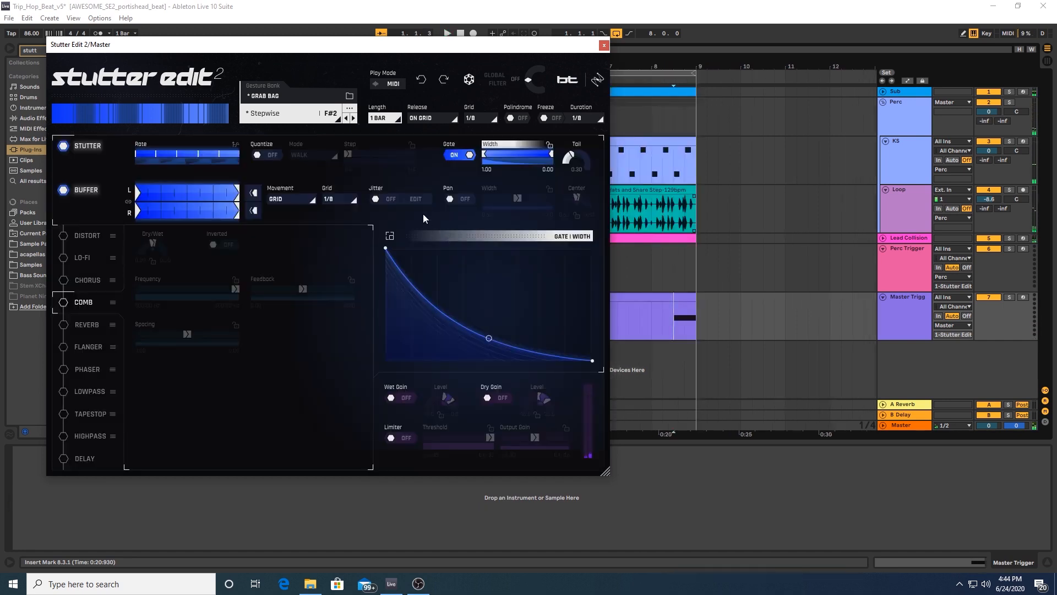
- Load the TRAP BEATS factory bank from Bass, Beats, and Instruments, audition its triggered gesture, and close the plug-in window
left_click(302, 112)
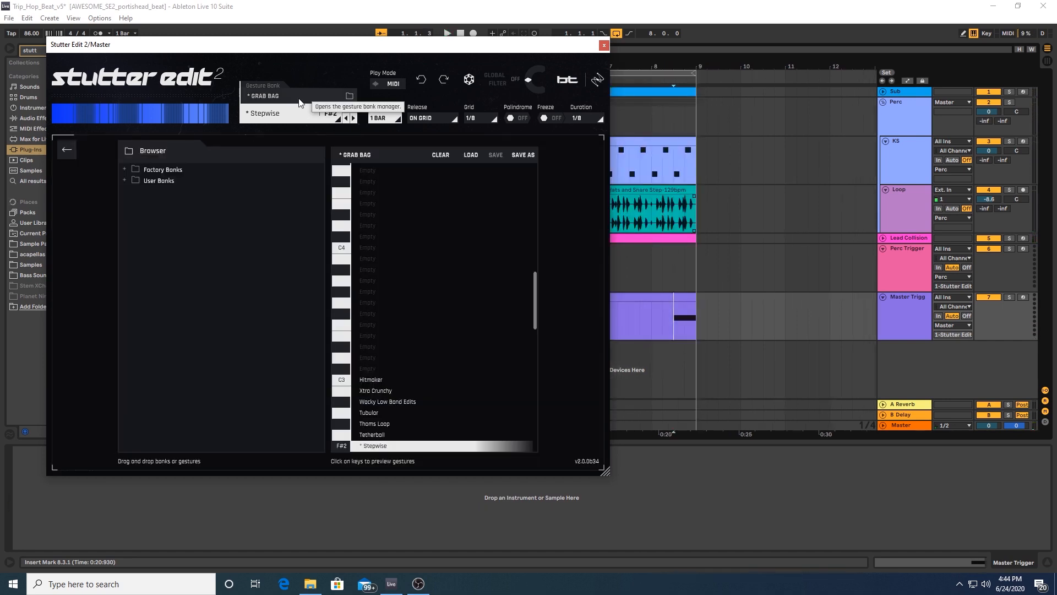
left_click(125, 169)
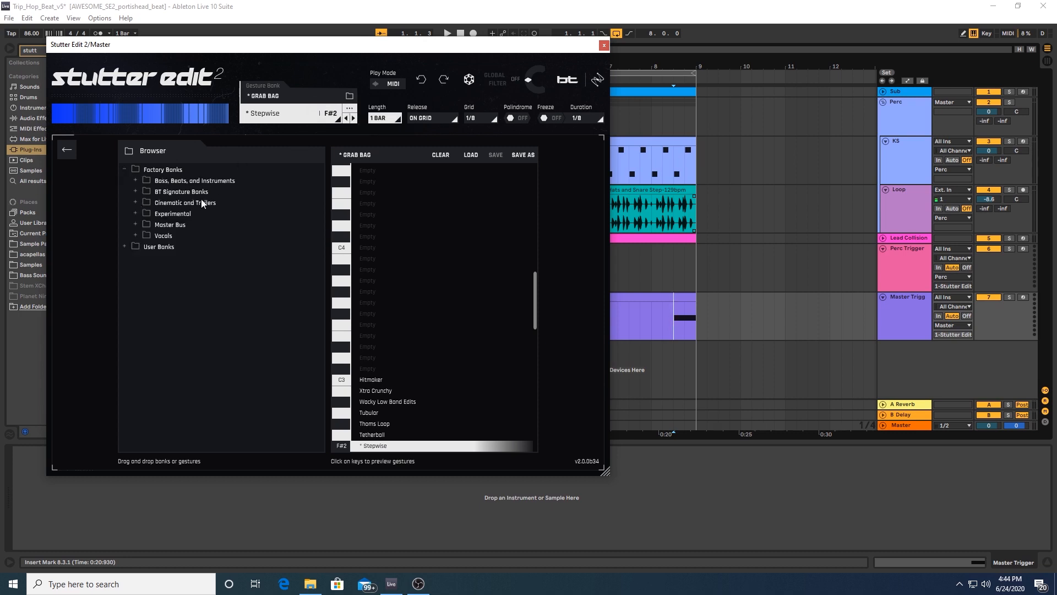
left_click(136, 180)
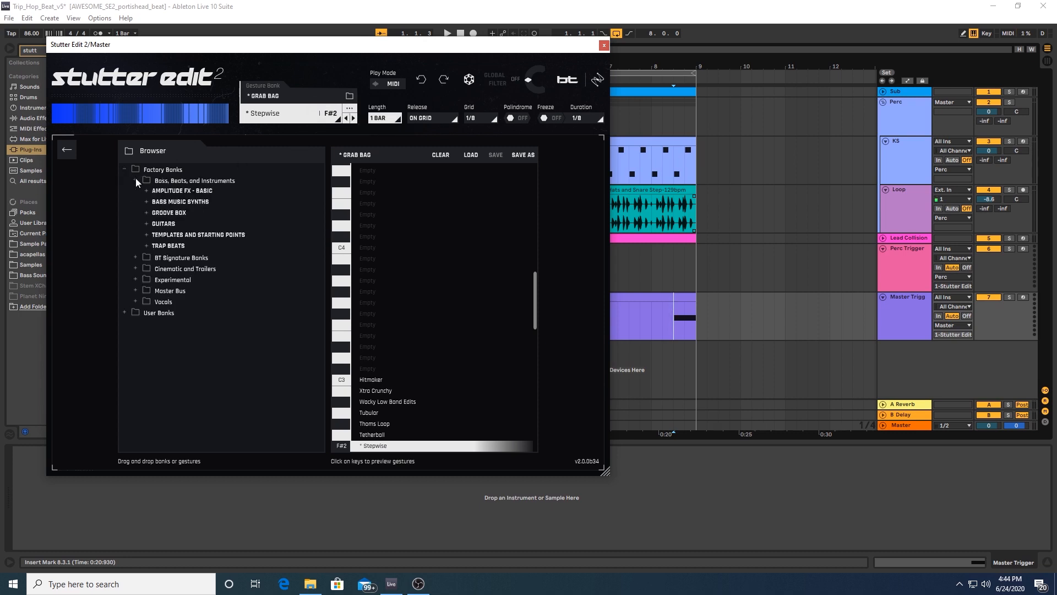
left_click(175, 246)
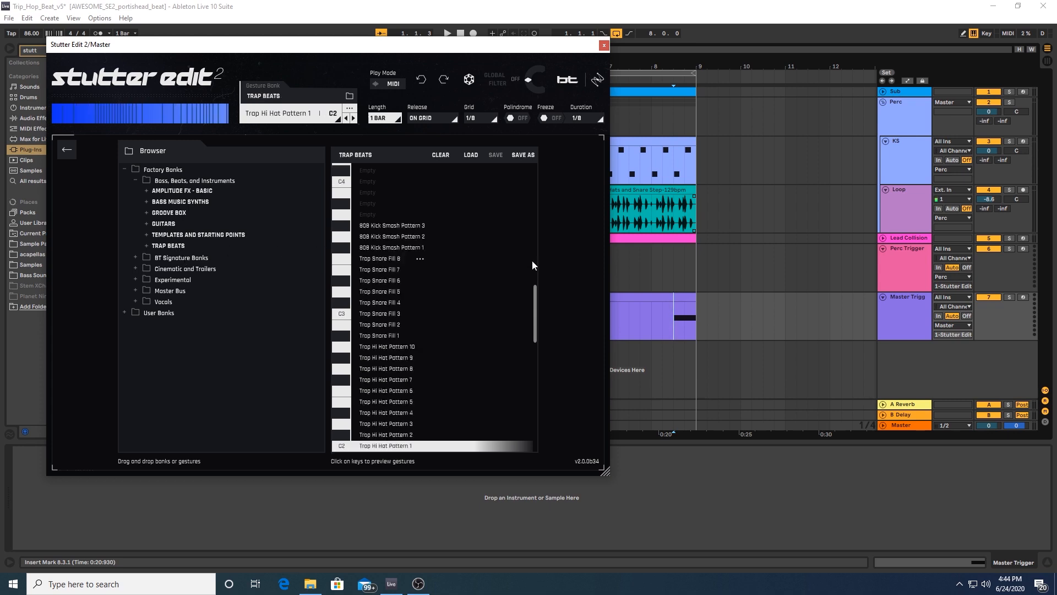
key("space")
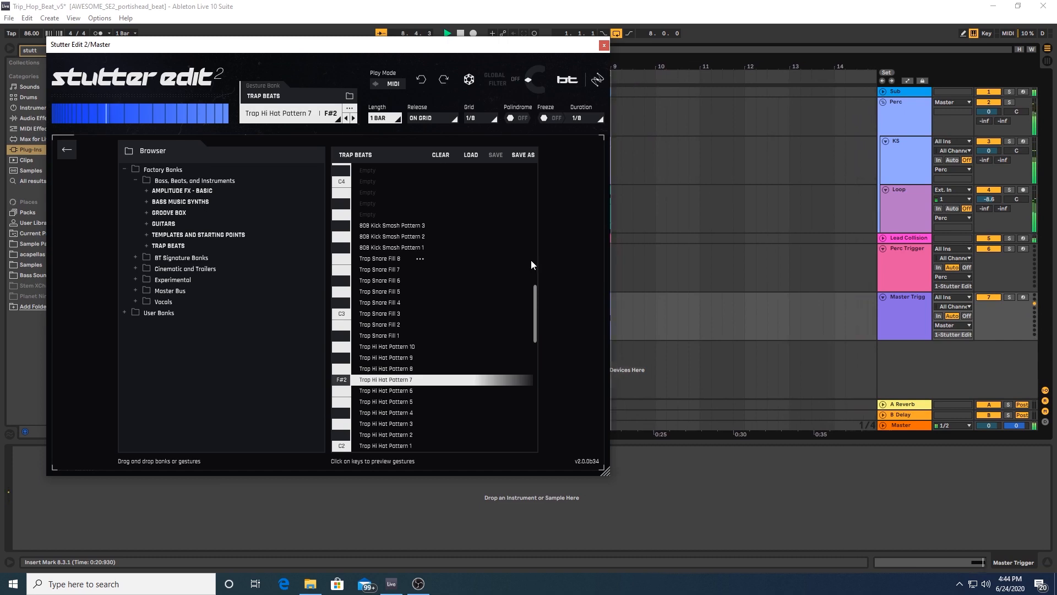
left_click(603, 47)
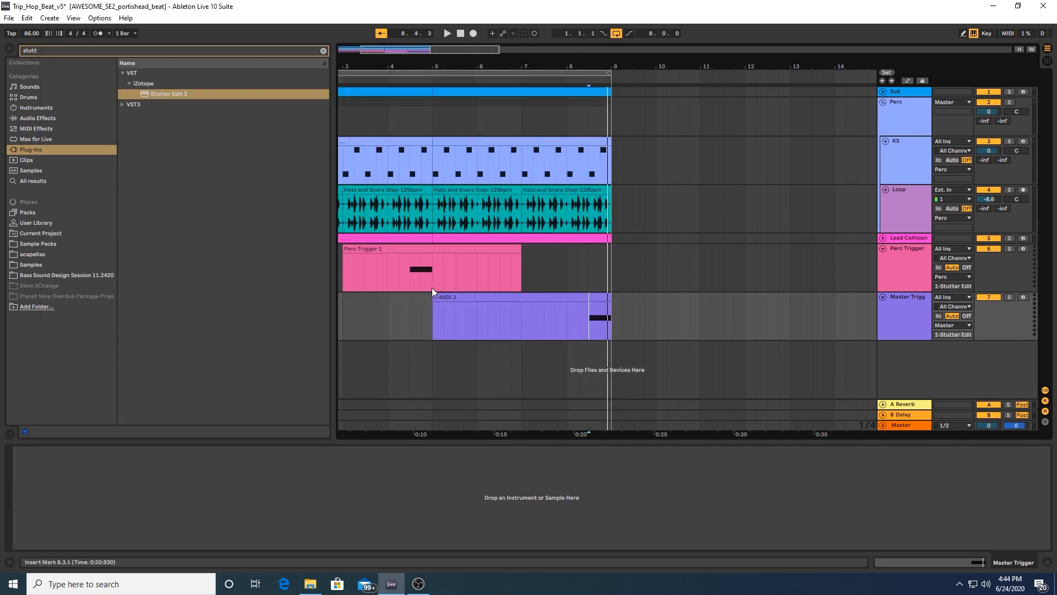
- Place the insert marker at 4.1.1 on the Perc Trigger track and review the Perc Trigger and Master Trigger tracks
left_click(388, 283)
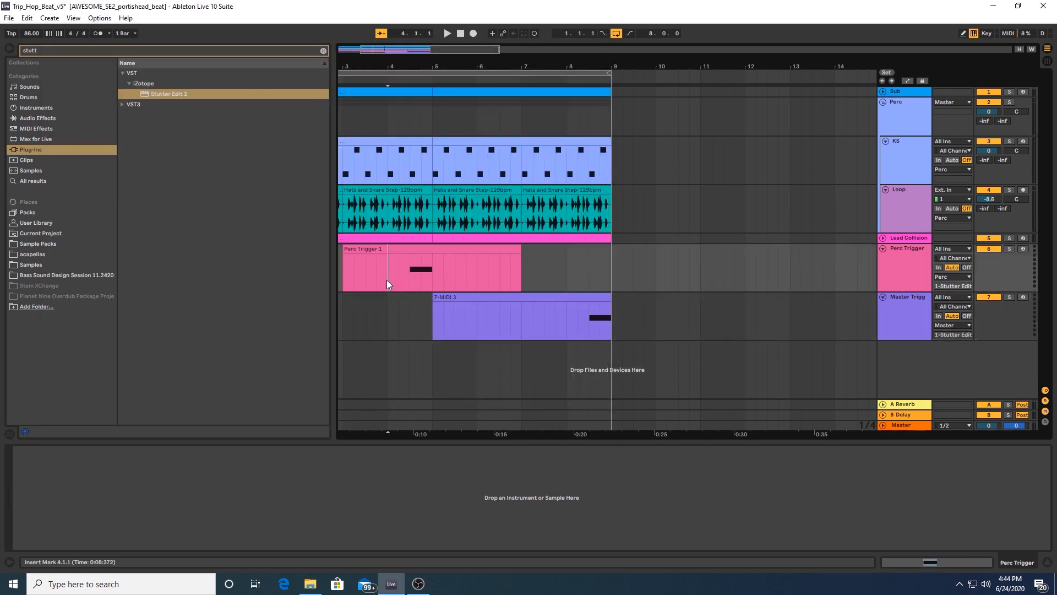
left_click_drag(387, 280, 432, 277)
left_click(390, 279)
left_click(906, 303)
left_click(913, 255)
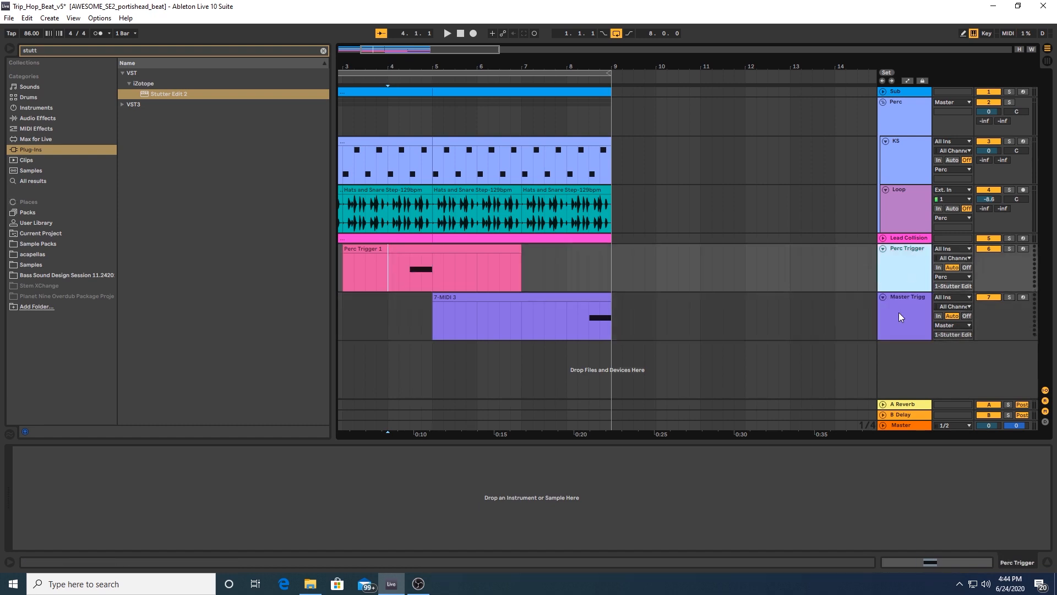
left_click(899, 312)
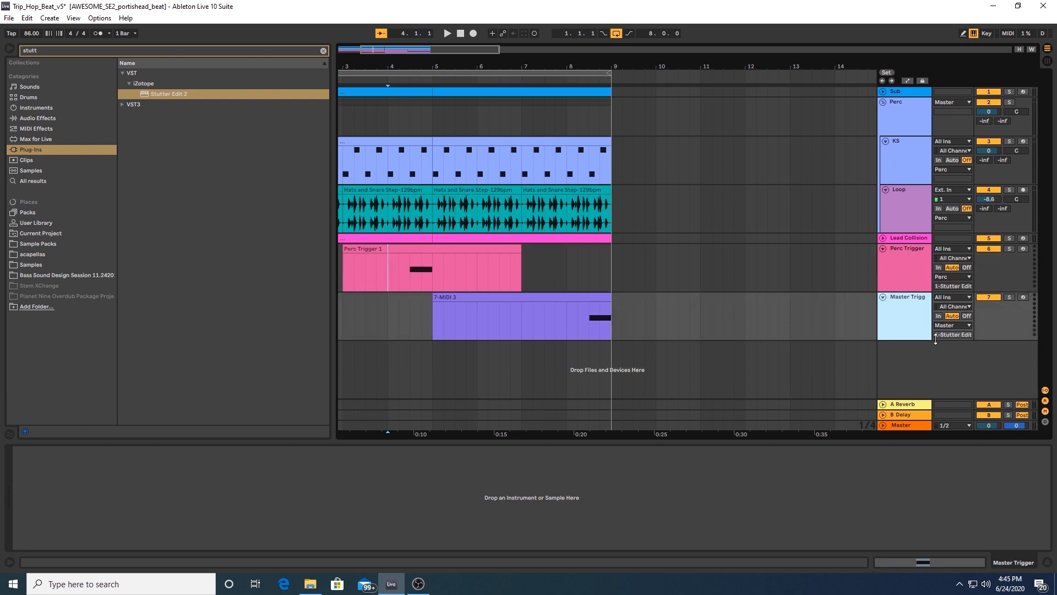
left_click(903, 269)
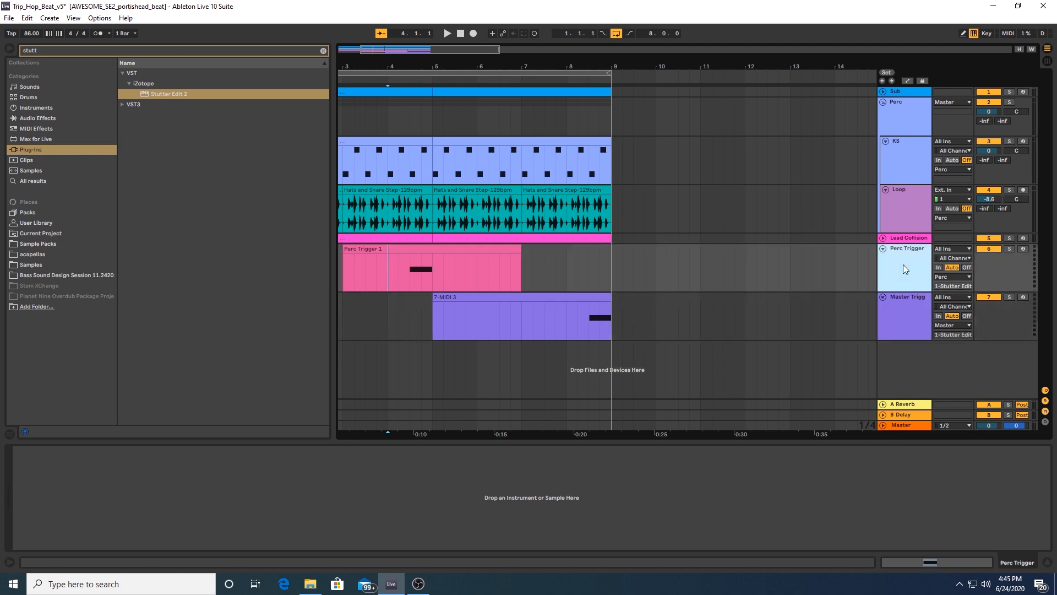
- Solo the Perc group and play from 4.1.1 through the Perc Trigger note
left_click(909, 117)
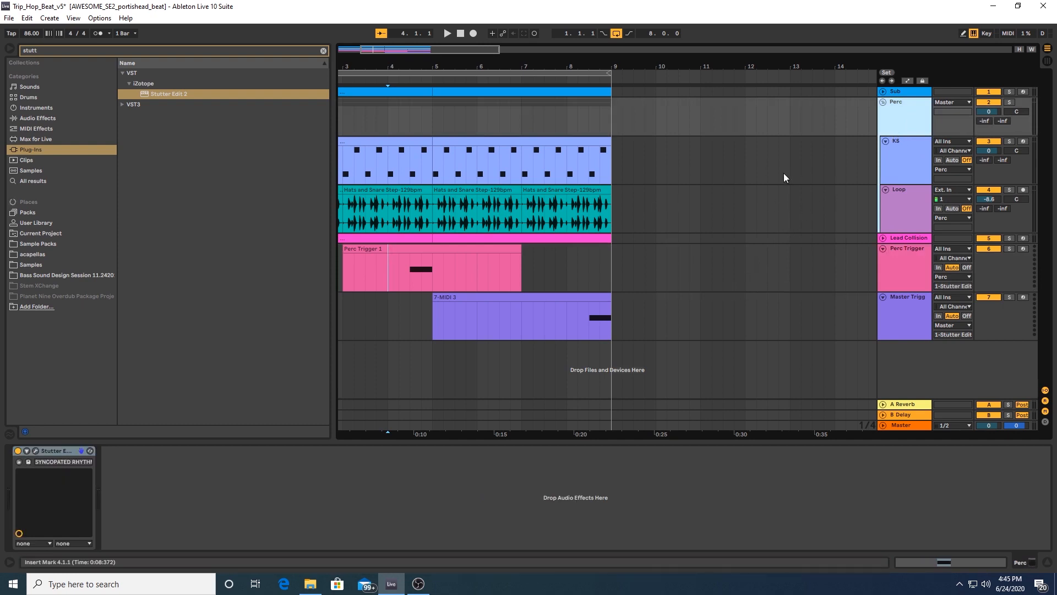
left_click(1009, 102)
key("space")
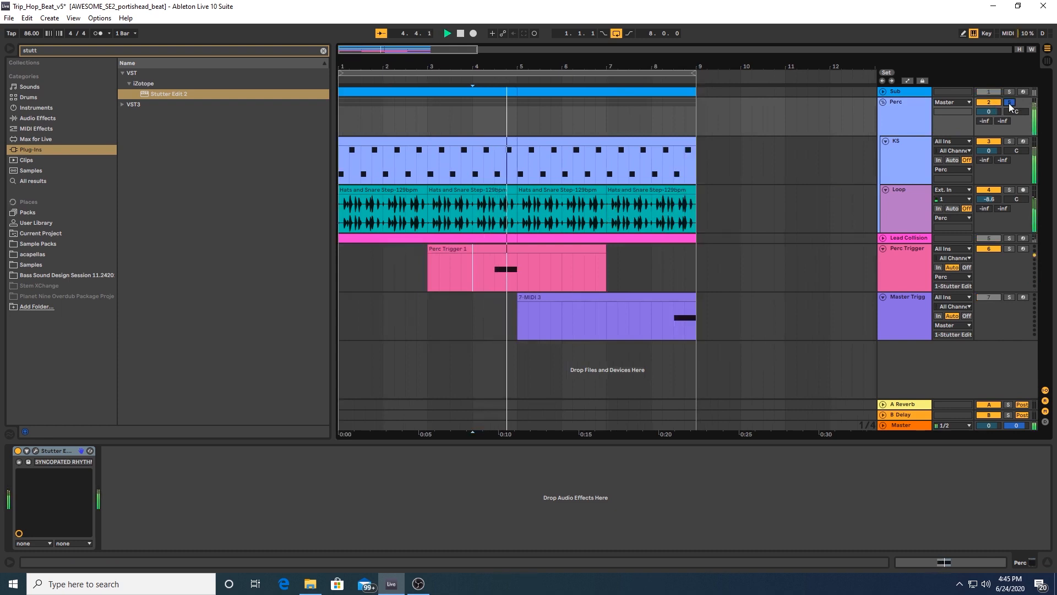
key("space")
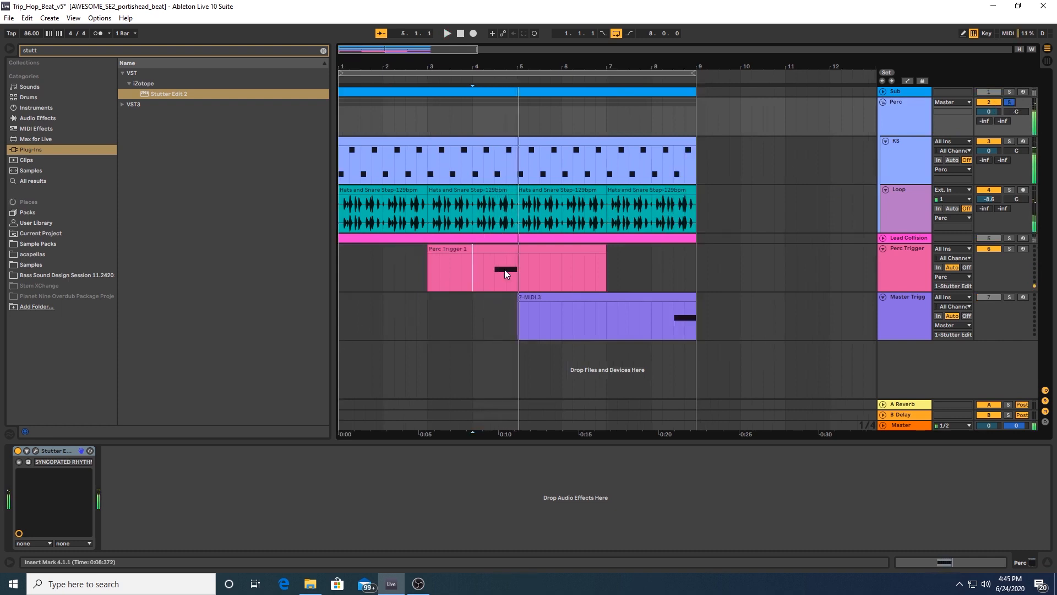
- Open Stutter Edit 2 on the Perc group, move its window clear of the trigger clip, and briefly run playback
left_click(36, 452)
left_click_drag(249, 62, 649, 41)
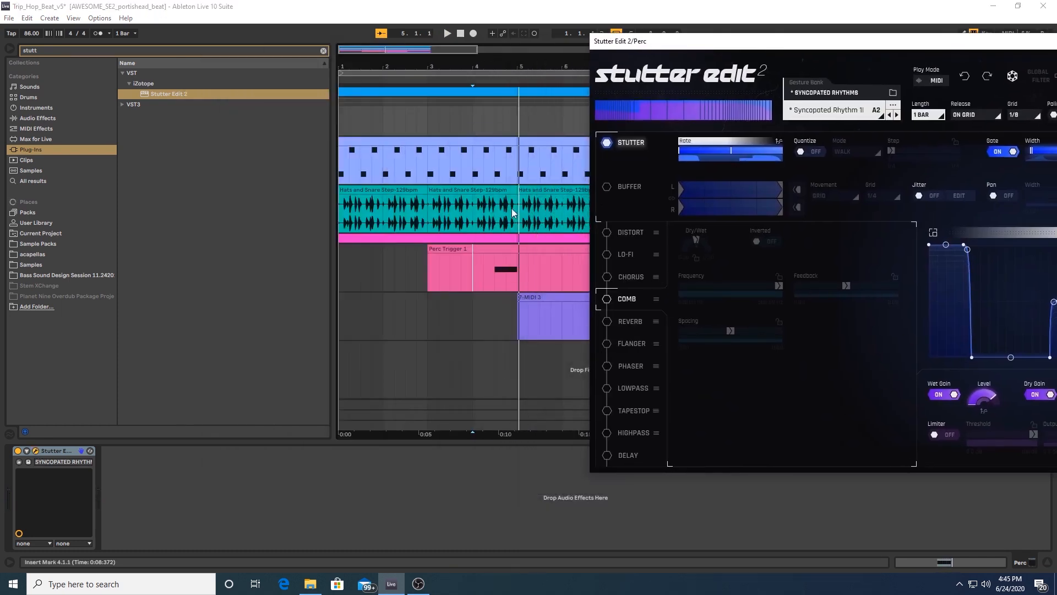
left_click_drag(720, 43, 629, 30)
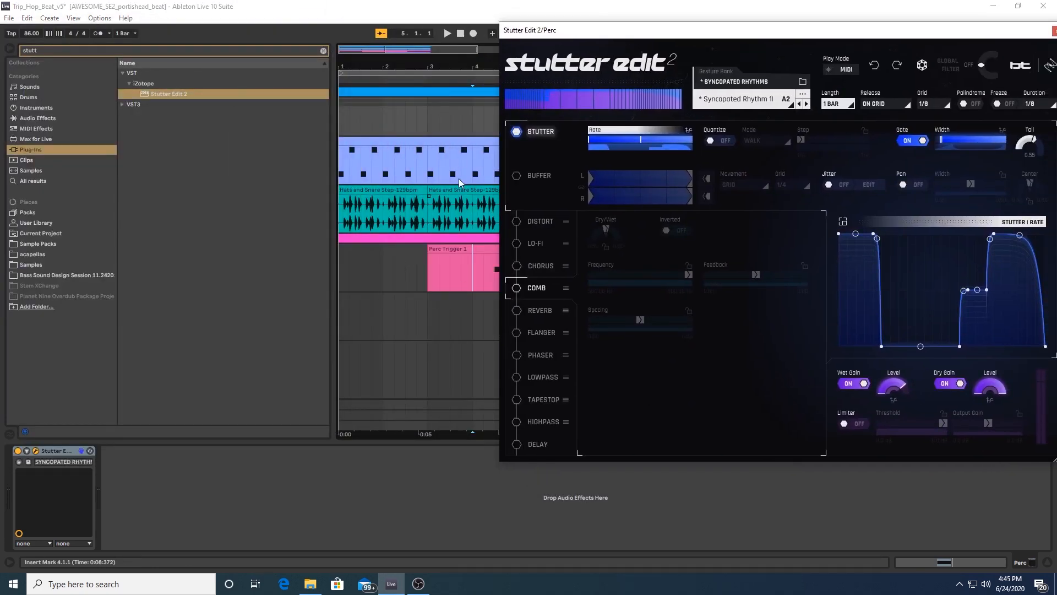
key("space")
key("space")
left_click_drag(564, 40, 607, 31)
- Show the Perc Trigger clip's notes, play from 4.1.1 to audition the Syncopated Rhythm gesture, and close the plug-in window
double_click(458, 246)
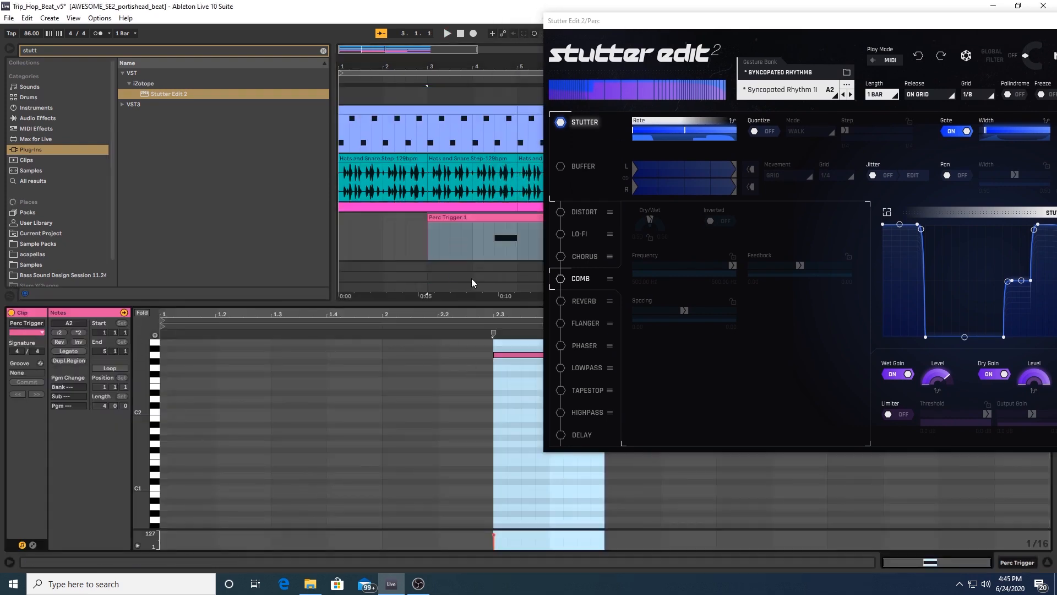
left_click(470, 246)
key("space")
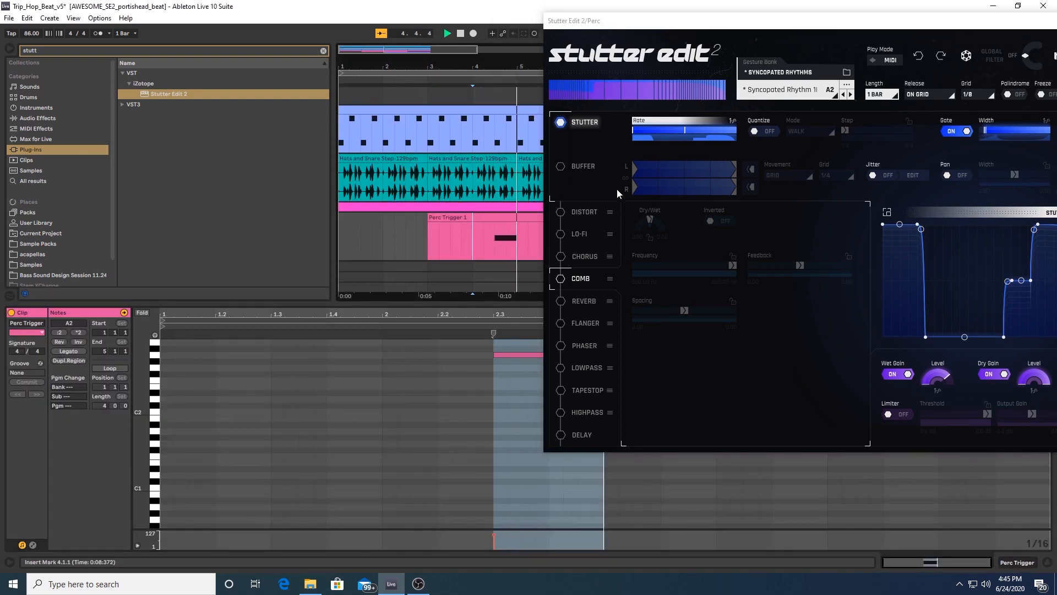
left_click_drag(682, 18, 309, 6)
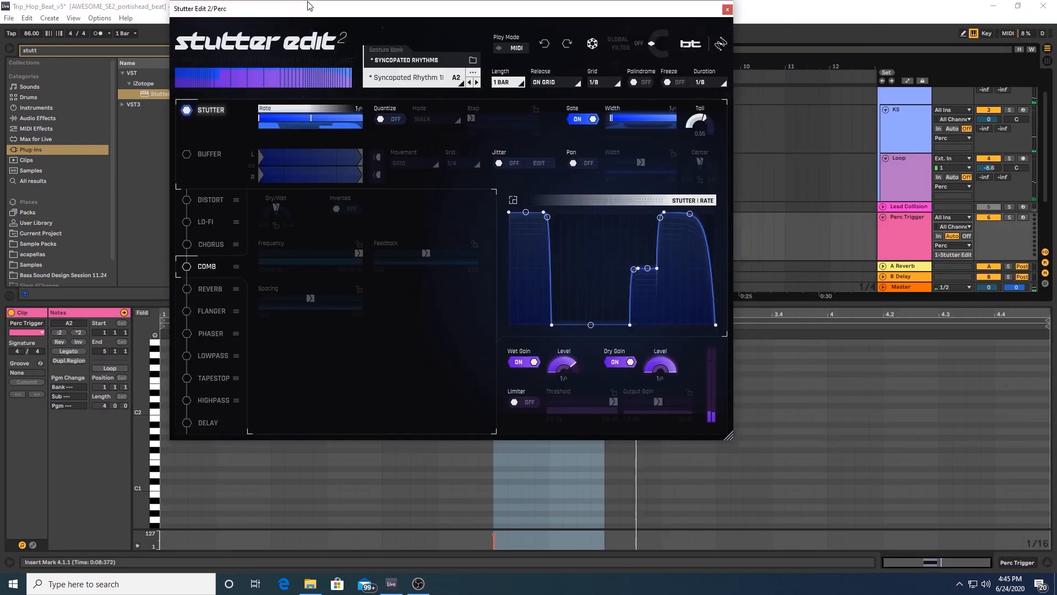
left_click(727, 9)
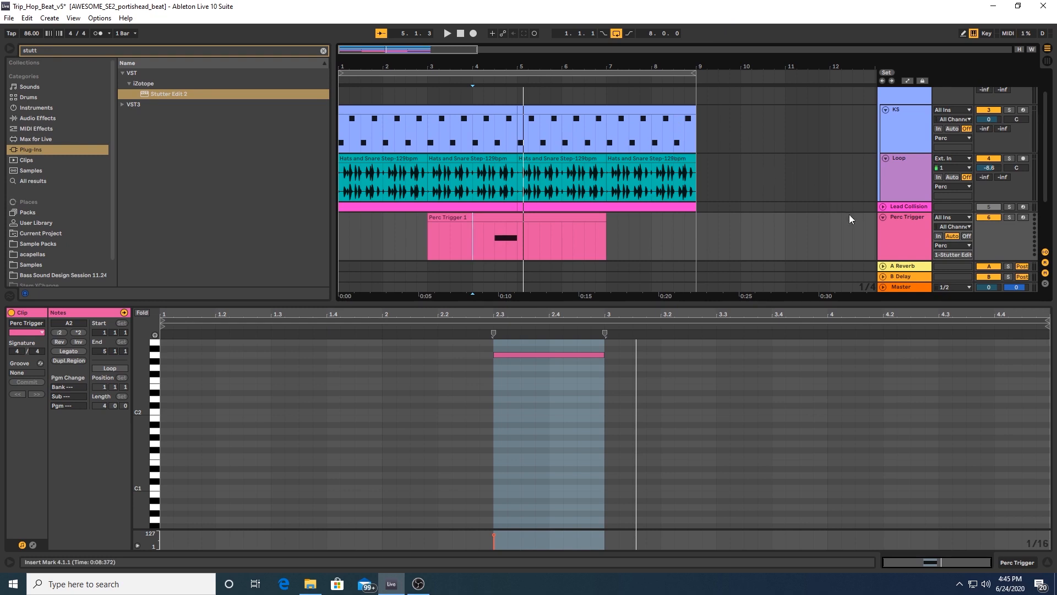
- Unsolo the Perc group and collapse it in the arrangement
scroll(903, 216, "up", 2)
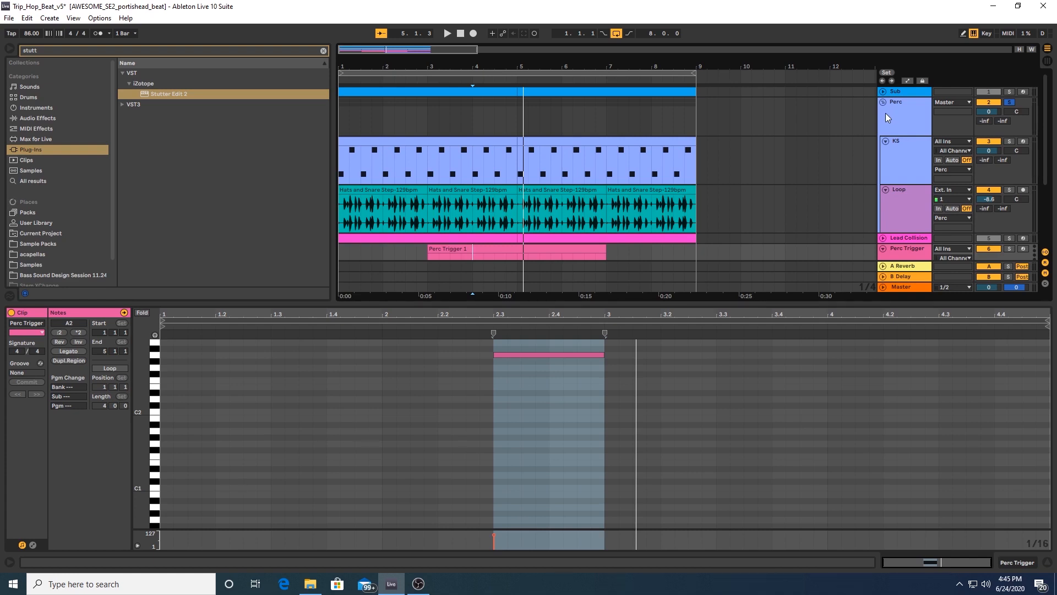
left_click(908, 156)
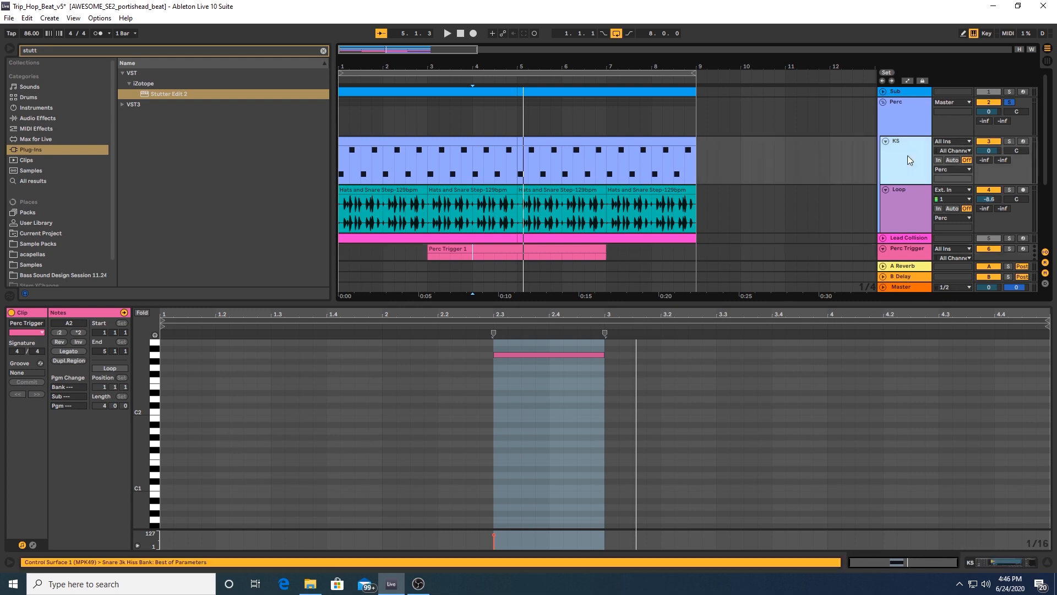
left_click(1011, 103)
left_click(915, 91)
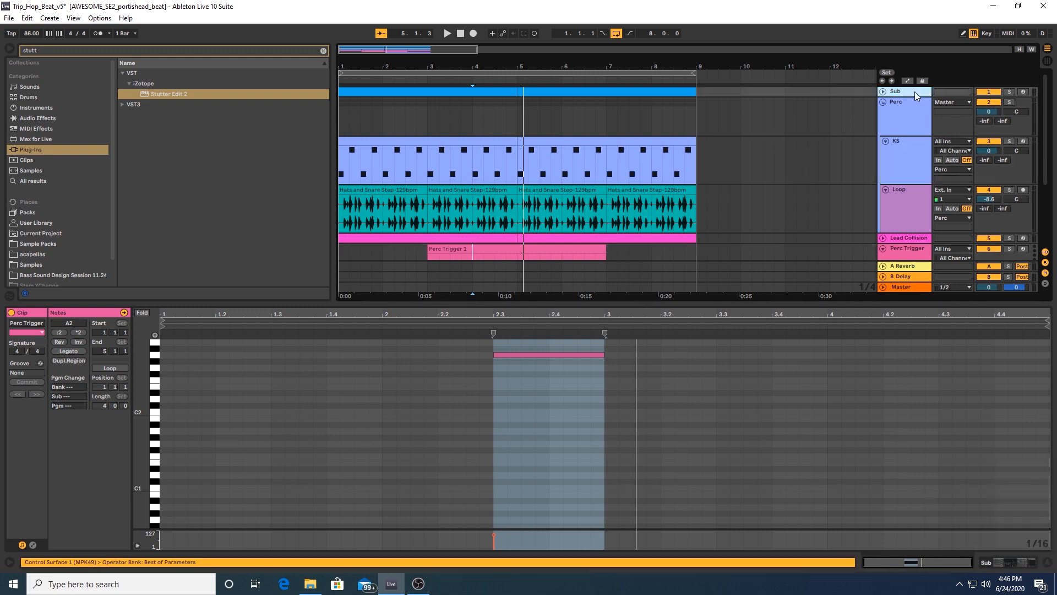
left_click(883, 103)
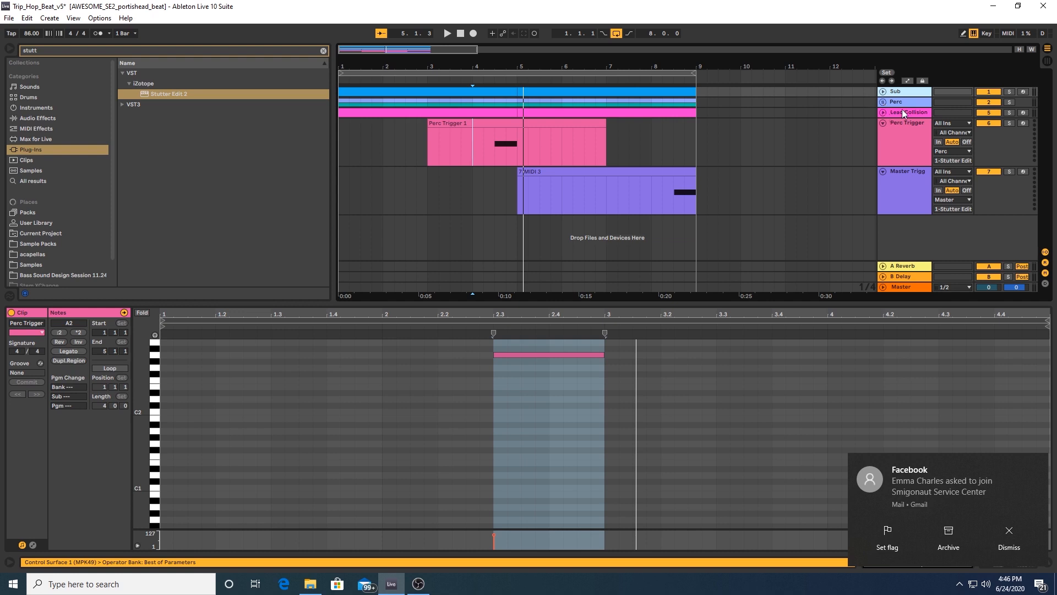
- Deactivate the Perc Trigger and Master Trigger tracks and expand the Lead Collision track
left_click(902, 111)
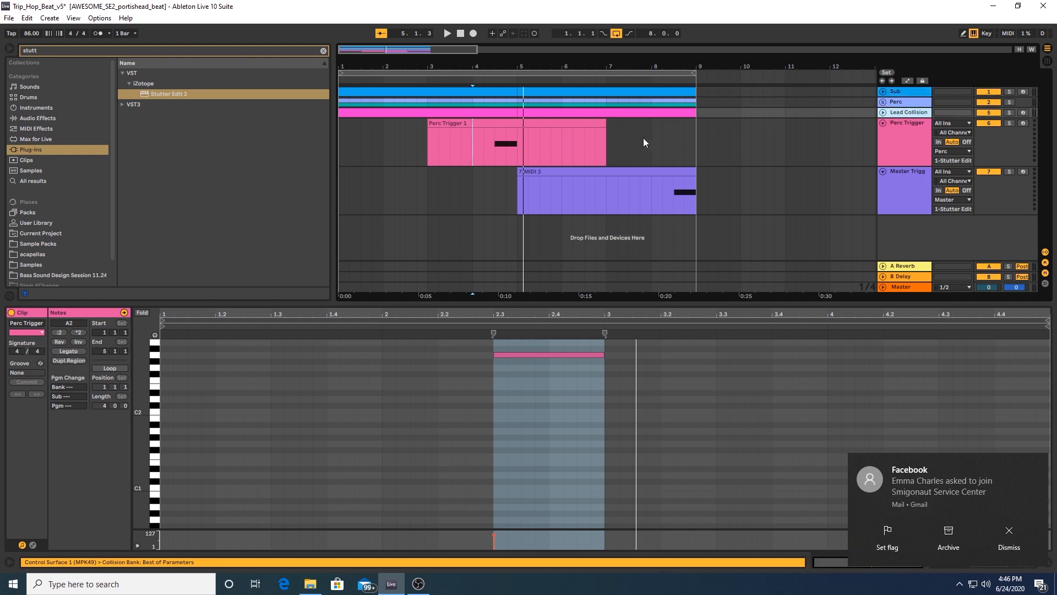
left_click(988, 123)
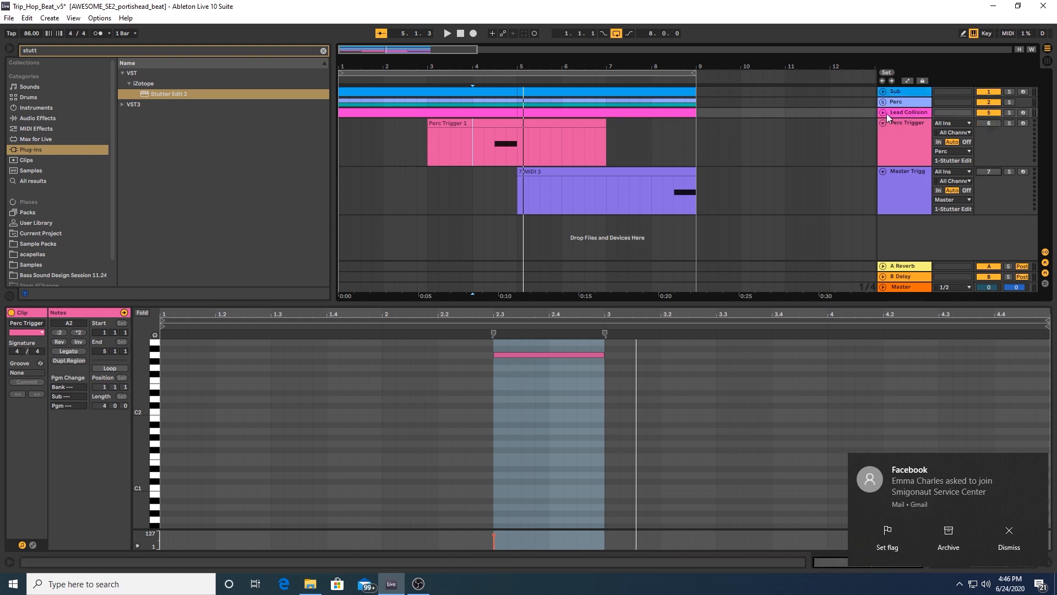
left_click(884, 113)
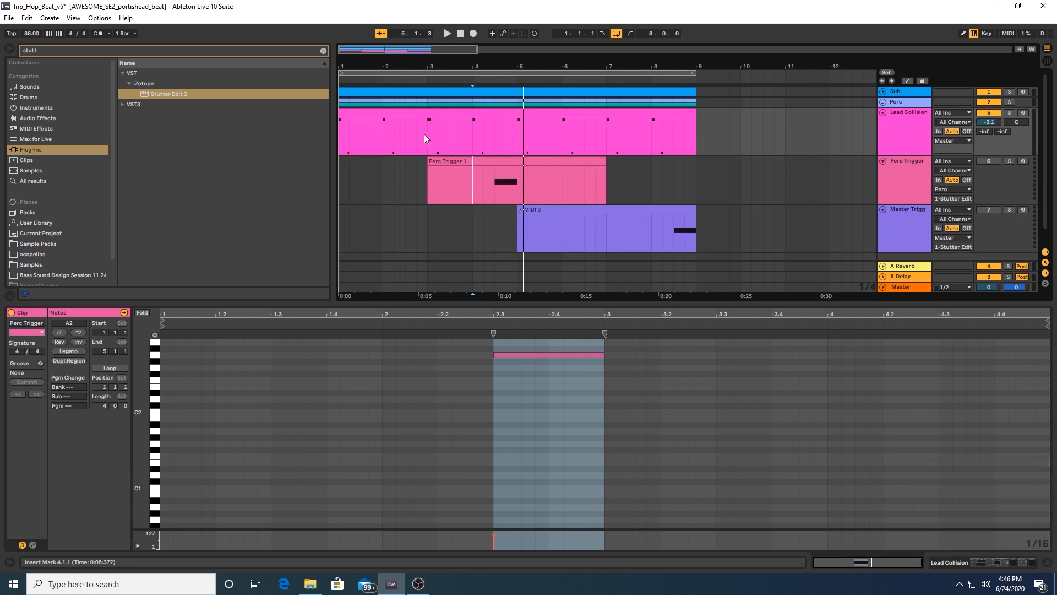
- Move the insert marker to 1.1.1, open Stutter Edit 2 on Lead Collision, and bypass the device
left_click(903, 127)
left_click(340, 142)
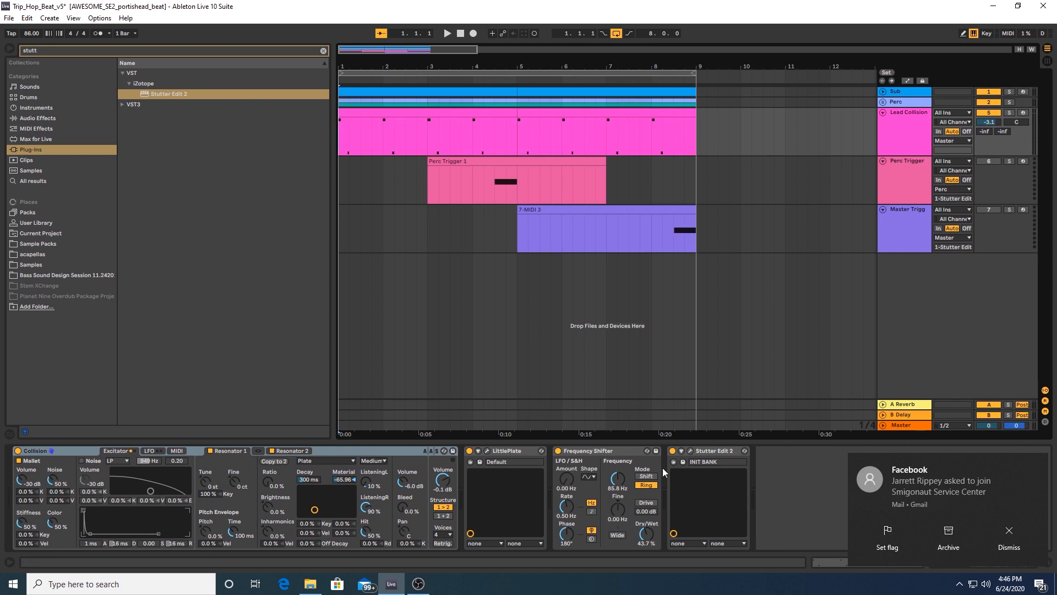
left_click(691, 451)
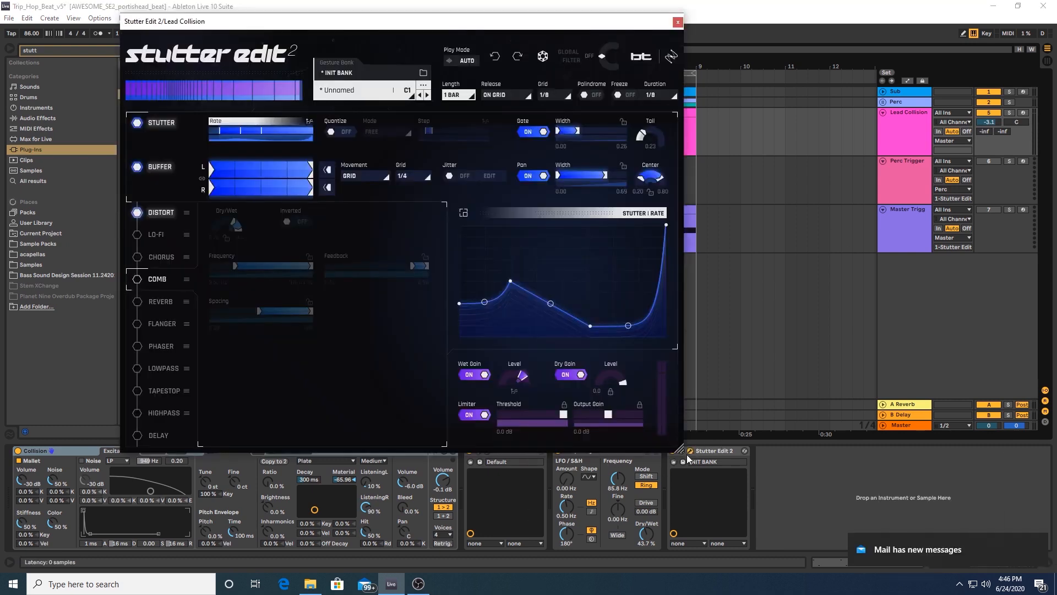
left_click(672, 450)
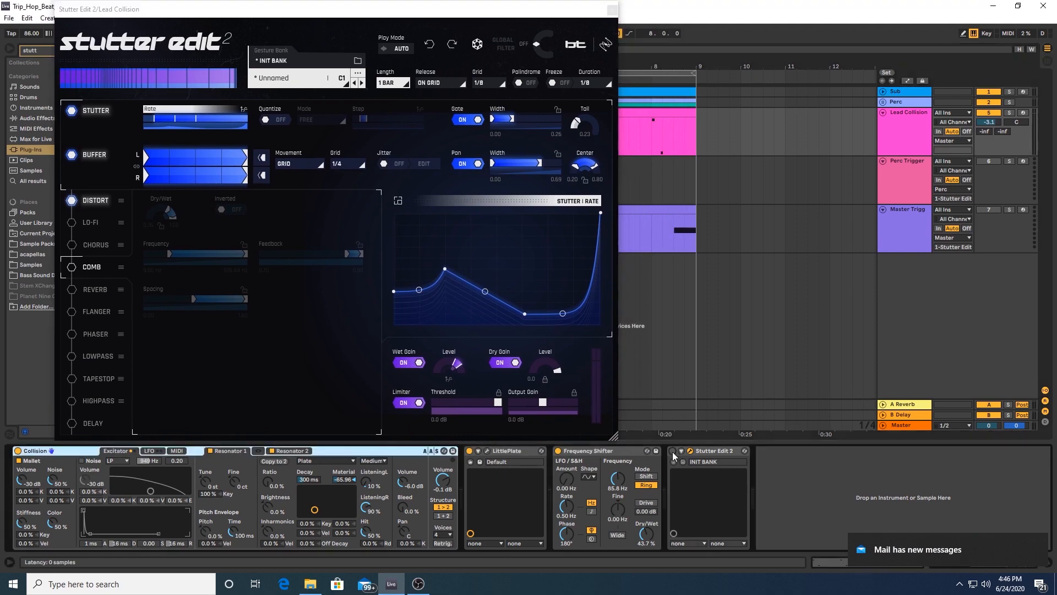
- Solo Lead Collision, play it from the start without the stutter effect, and show its clip's notes
left_click(1009, 112)
left_click_drag(383, 9, 780, 9)
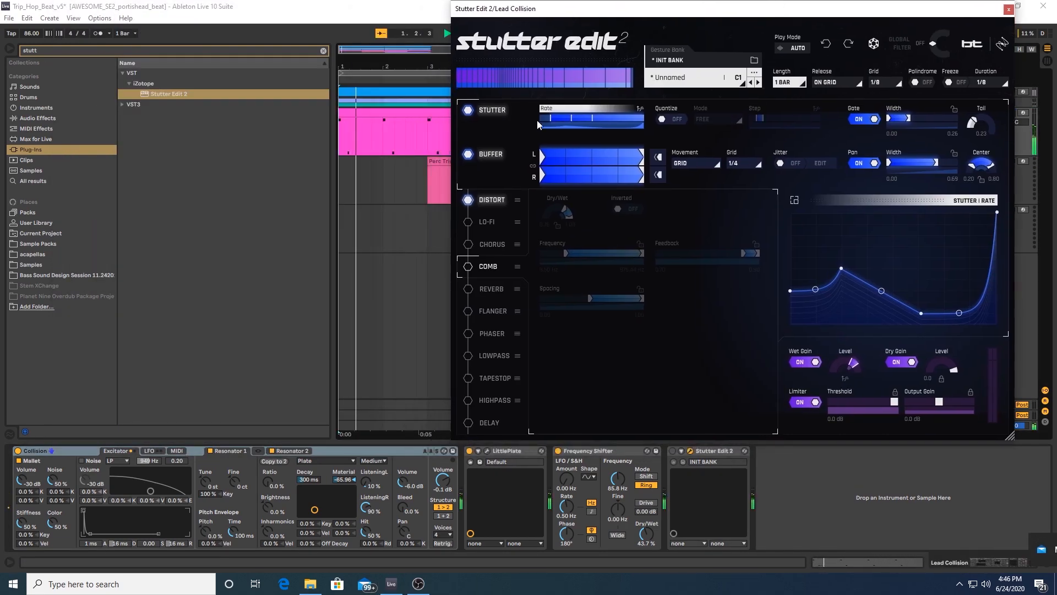
double_click(409, 114)
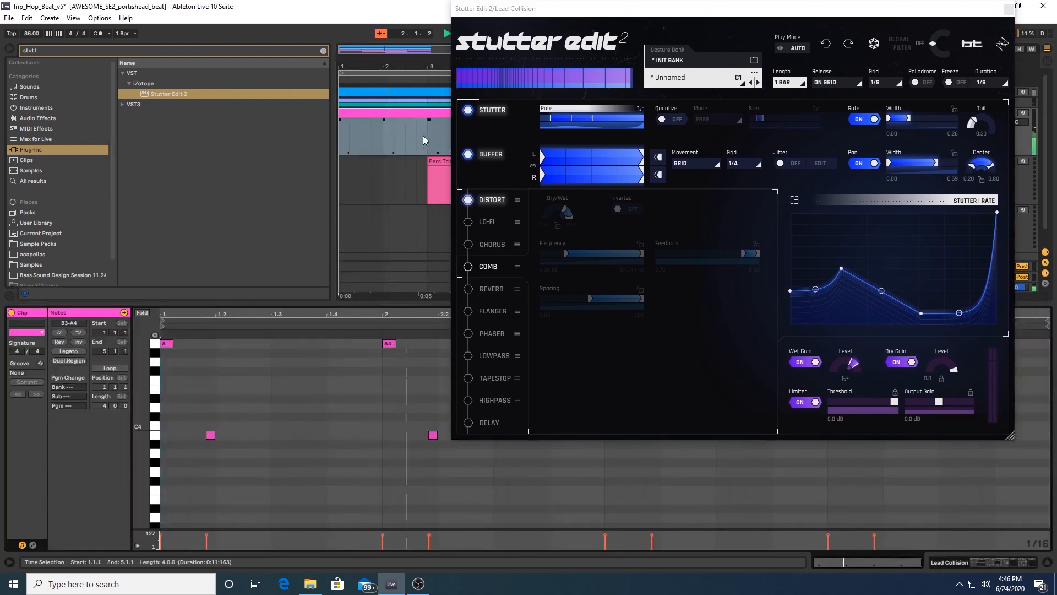
left_click_drag(643, 10, 346, 11)
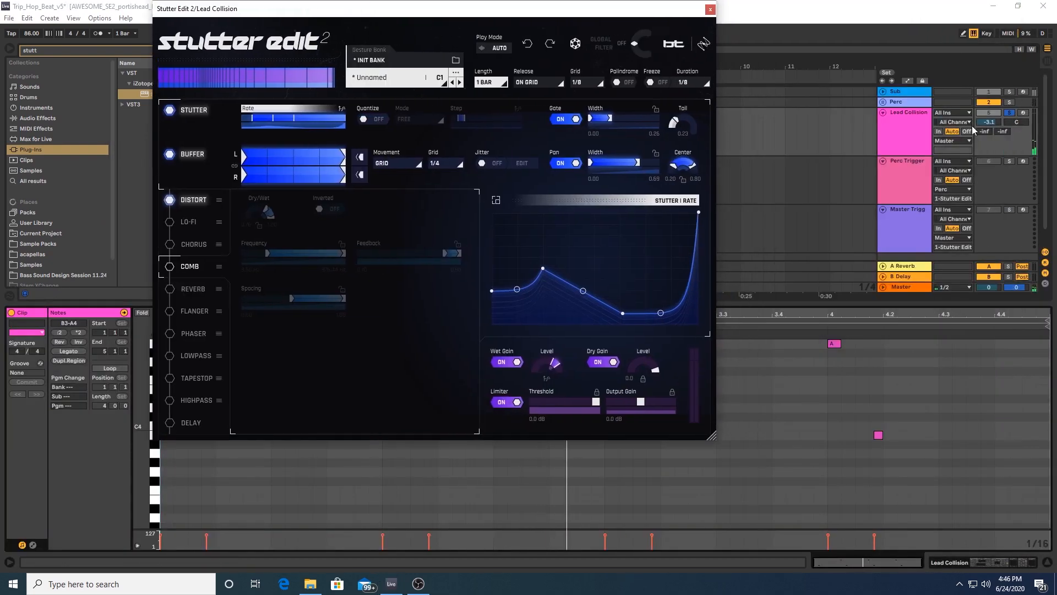
- View the Master track's device chain, then bring back the Lead Collision device chain
left_click(913, 285)
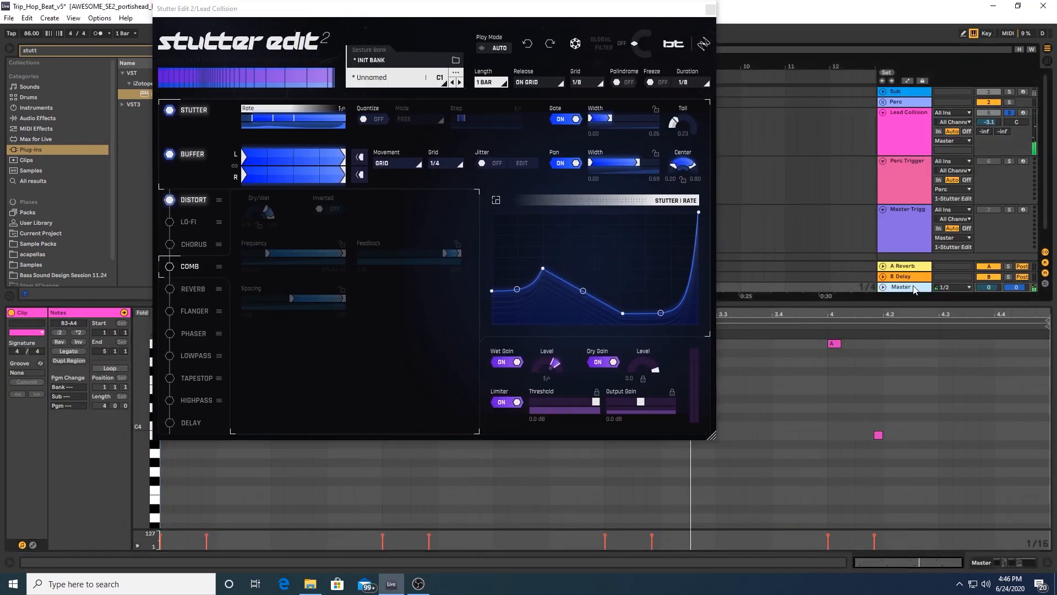
double_click(914, 286)
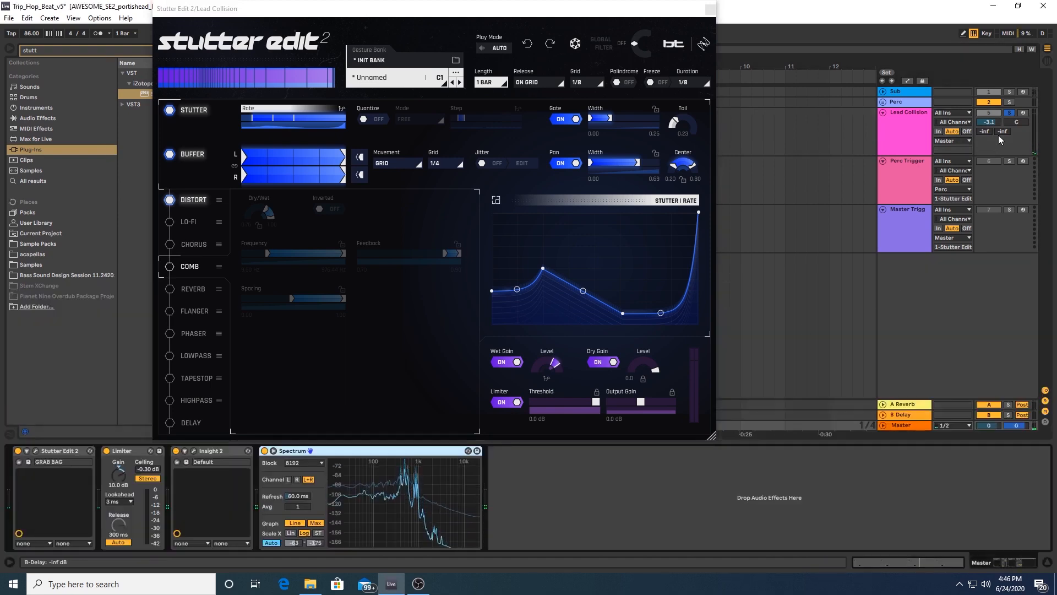
left_click(912, 130)
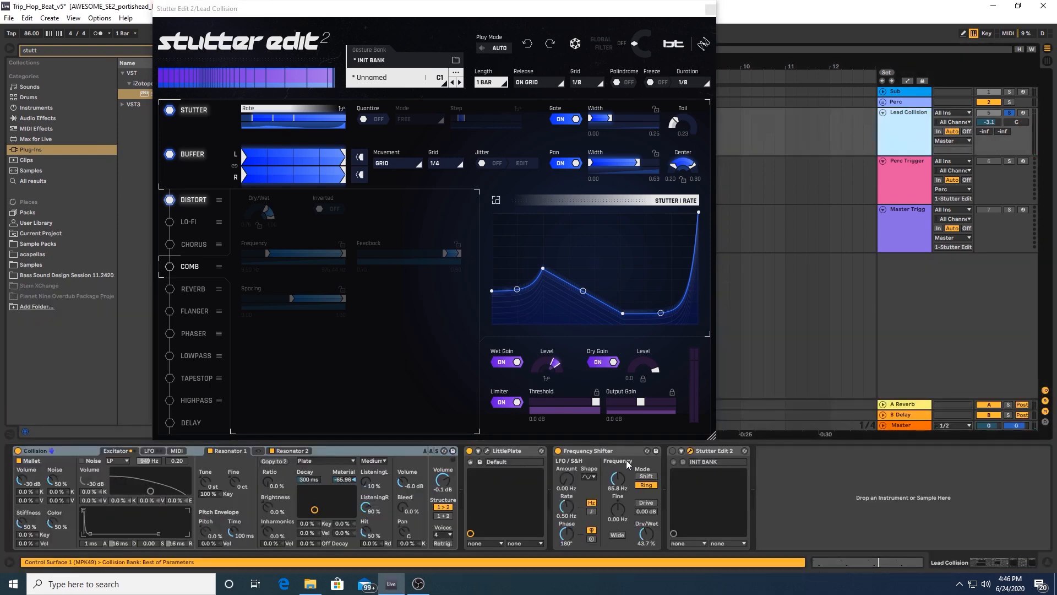
- Reactivate Stutter Edit 2 on the Lead Collision track and audition the lead with the effect
left_click(672, 451)
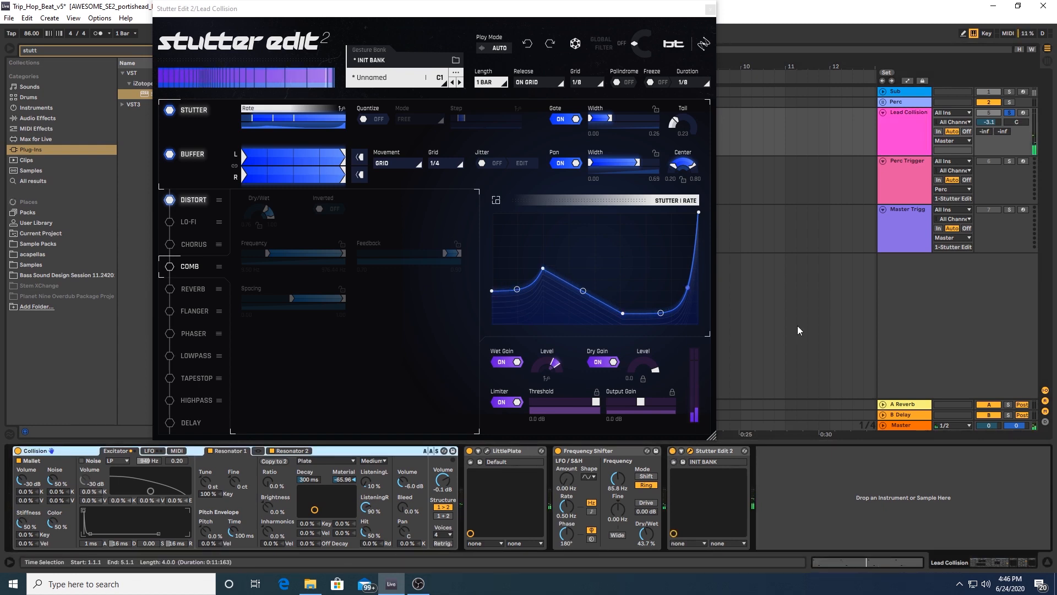
mouse_move(468, 8)
left_mouse_down()
mouse_move(138, 9)
mouse_move(471, 8)
left_mouse_up()
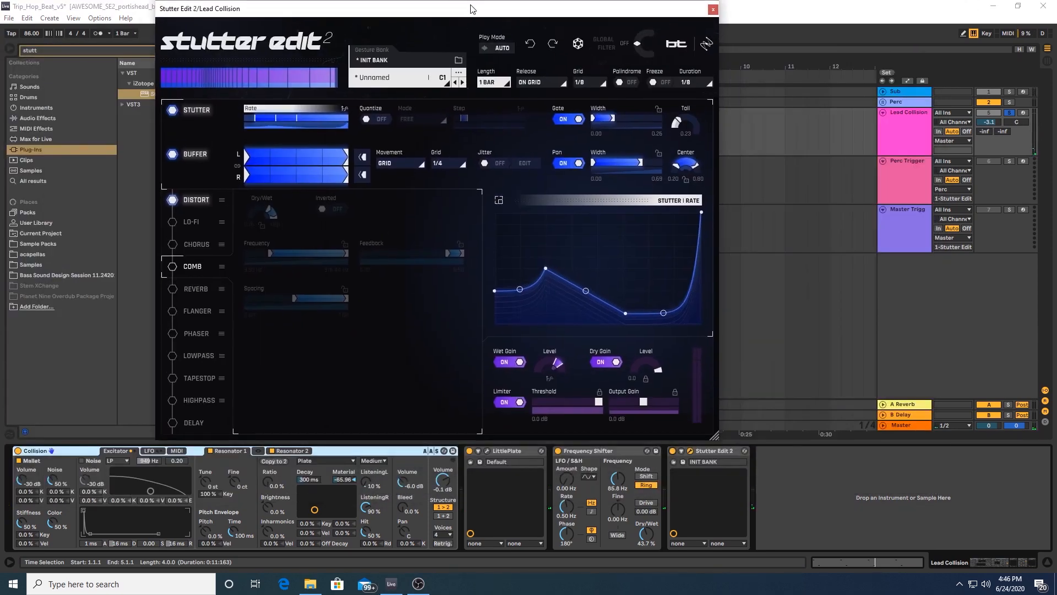
- Switch the Play Mode to MIDI, look at the INIT BANK key map, and restore Auto mode
left_click(499, 51)
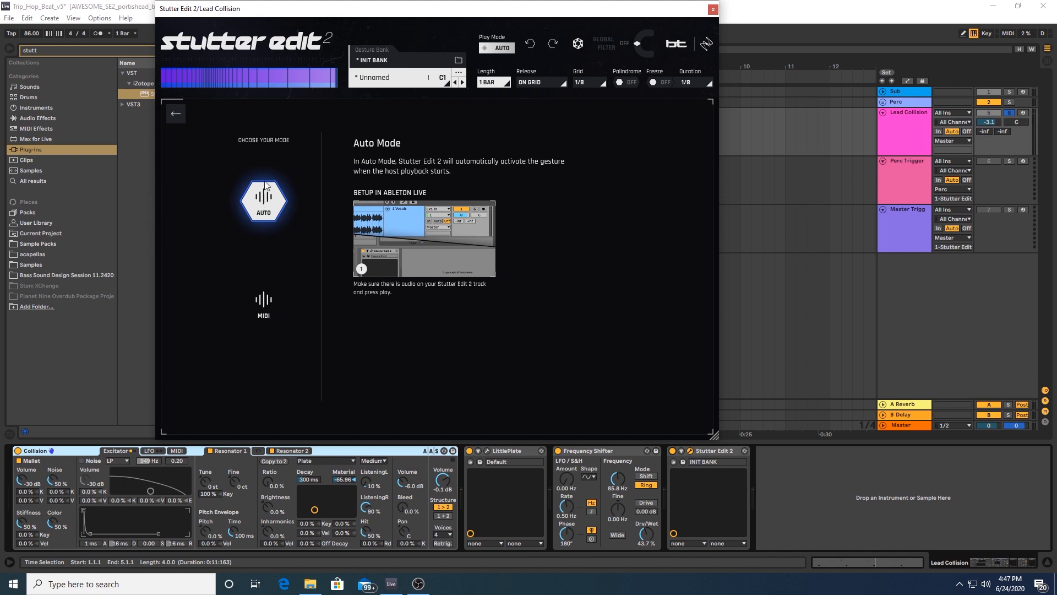
left_click(267, 306)
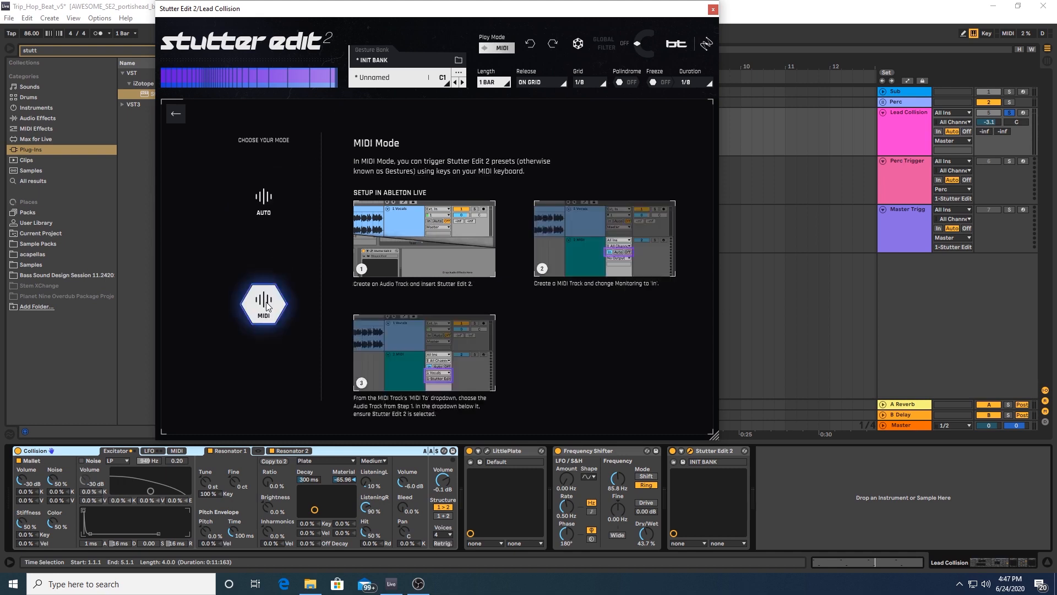
left_click(173, 116)
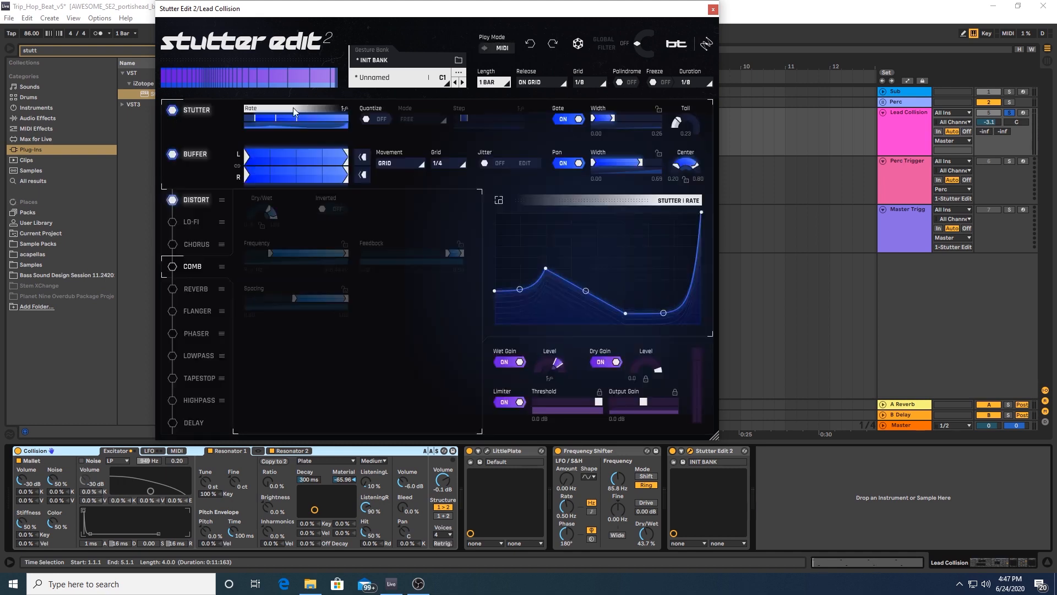
left_click(415, 64)
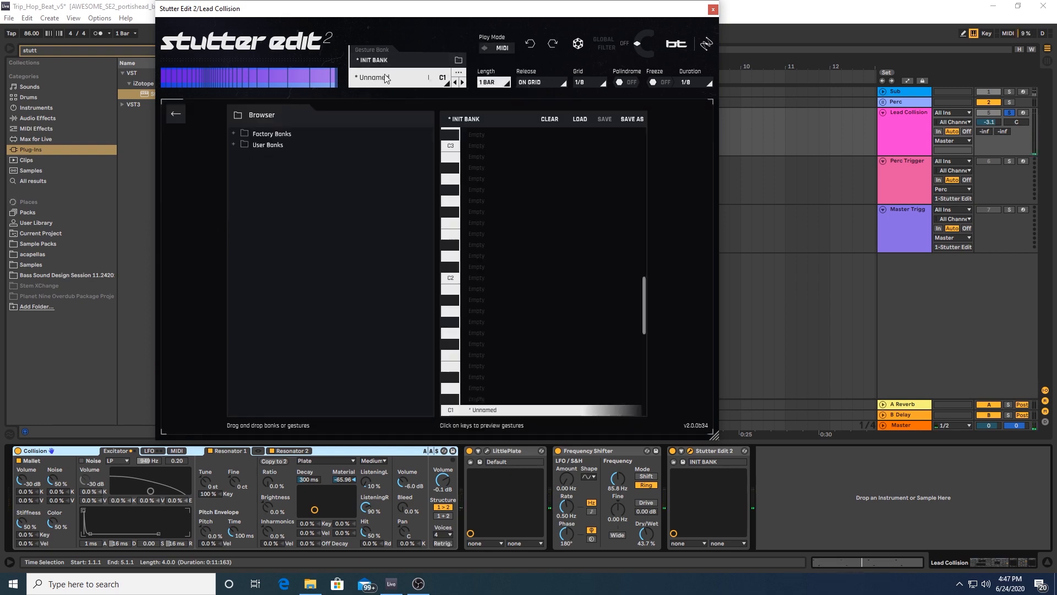
left_click(497, 49)
left_click(272, 194)
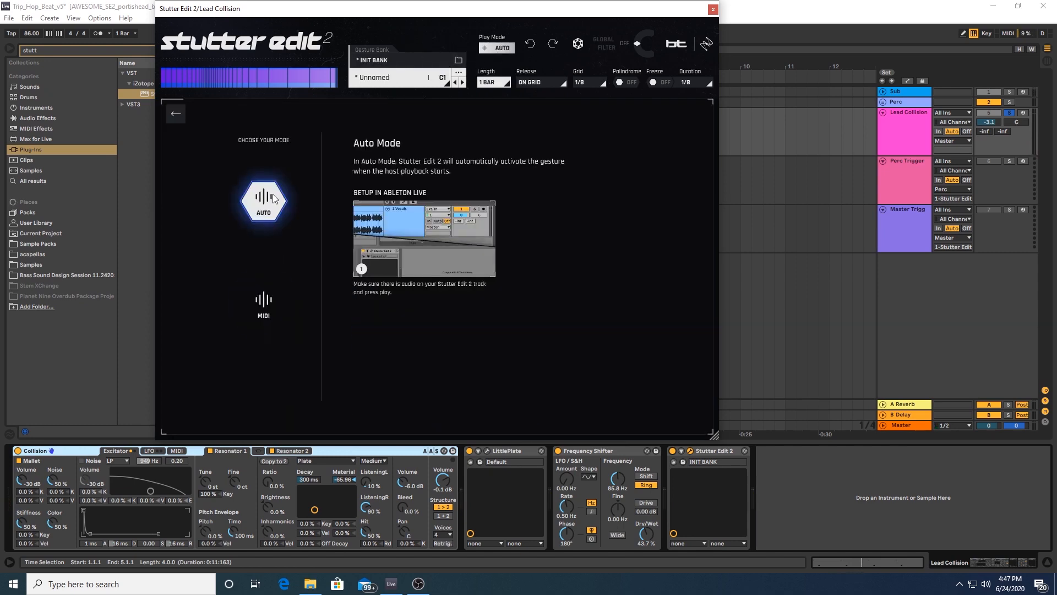
left_click(176, 116)
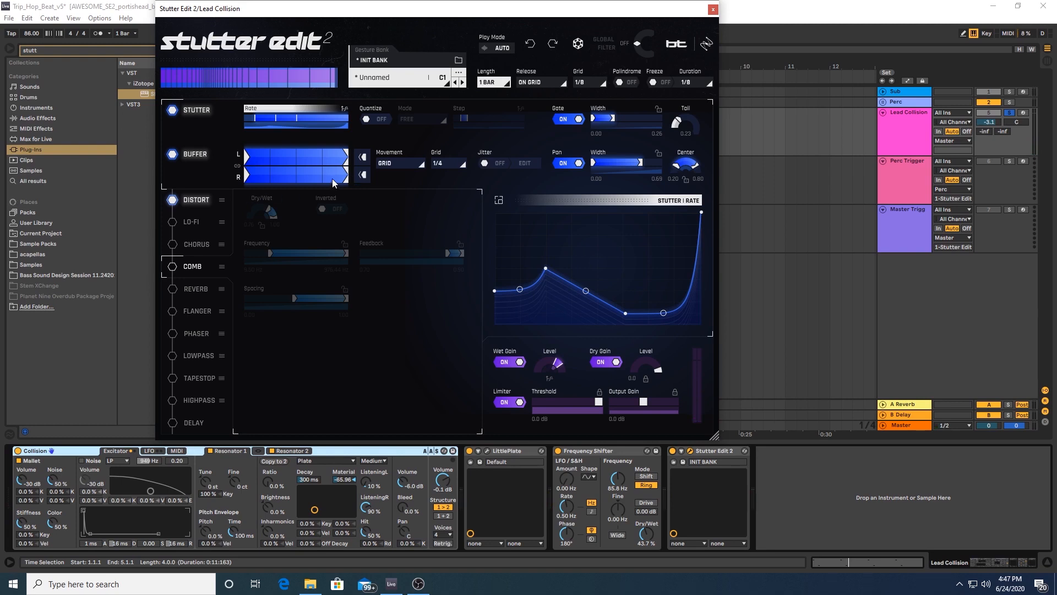
- Examine the INIT BANK browser, the Stutter Rate curve, the Distort settings, and the Wet Gain Level curve of the Lead Collision gesture
left_click(390, 61)
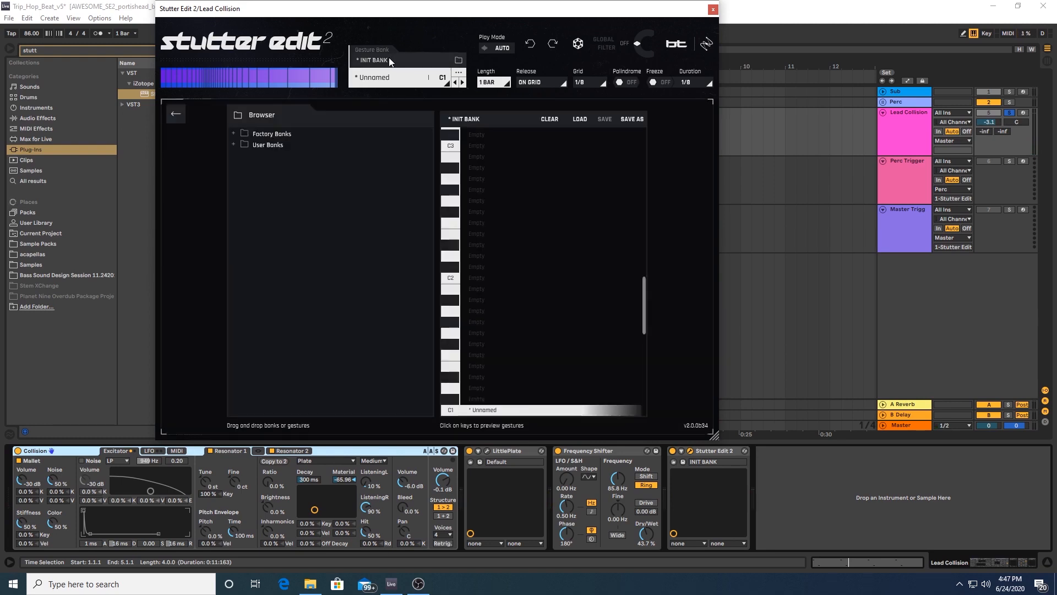
left_click(391, 61)
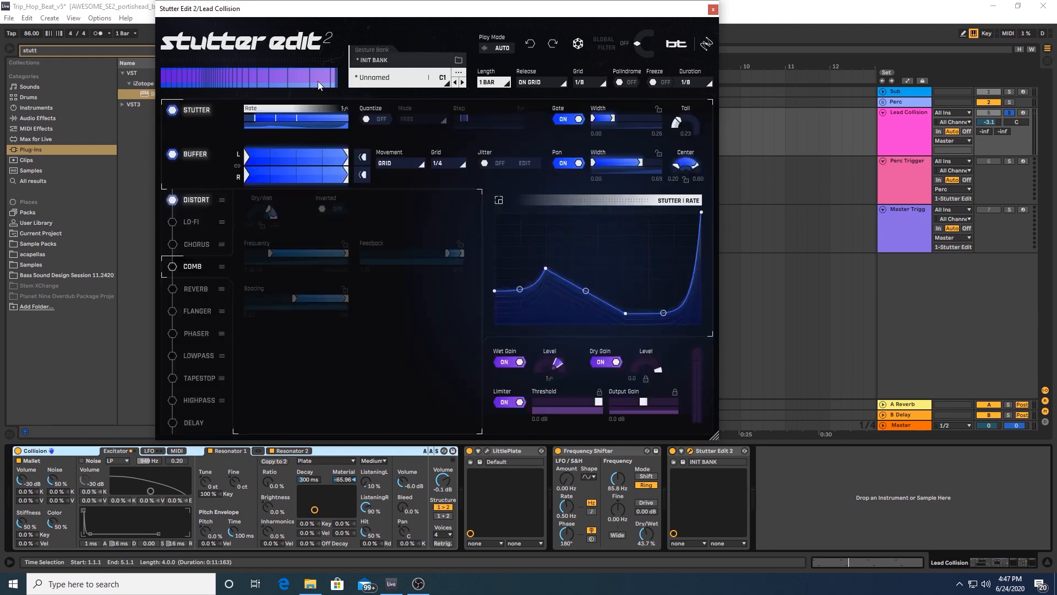
left_click(267, 119)
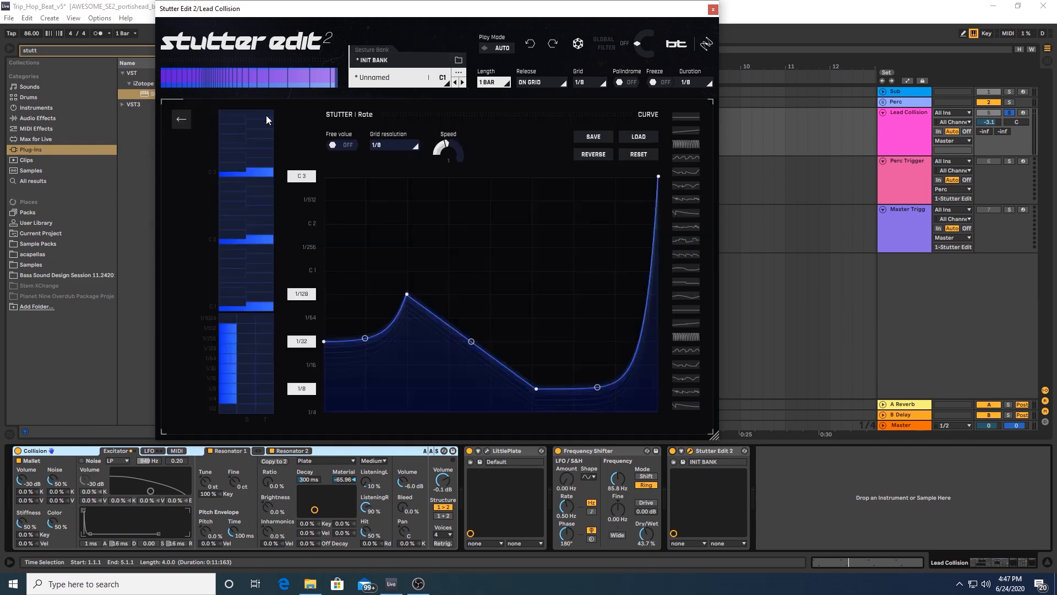
left_click(181, 122)
left_click(205, 202)
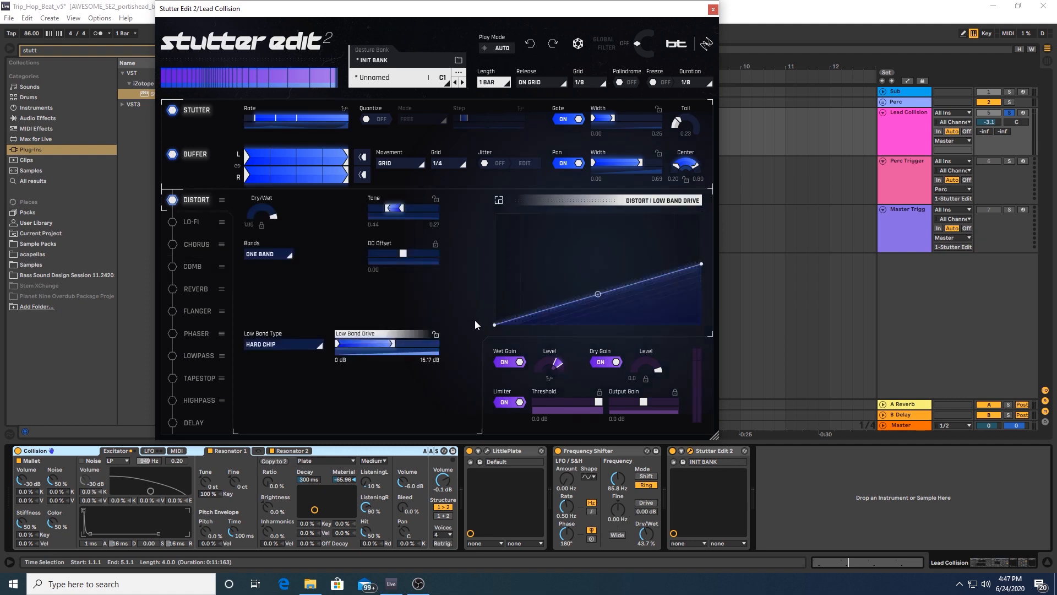
left_click(557, 364)
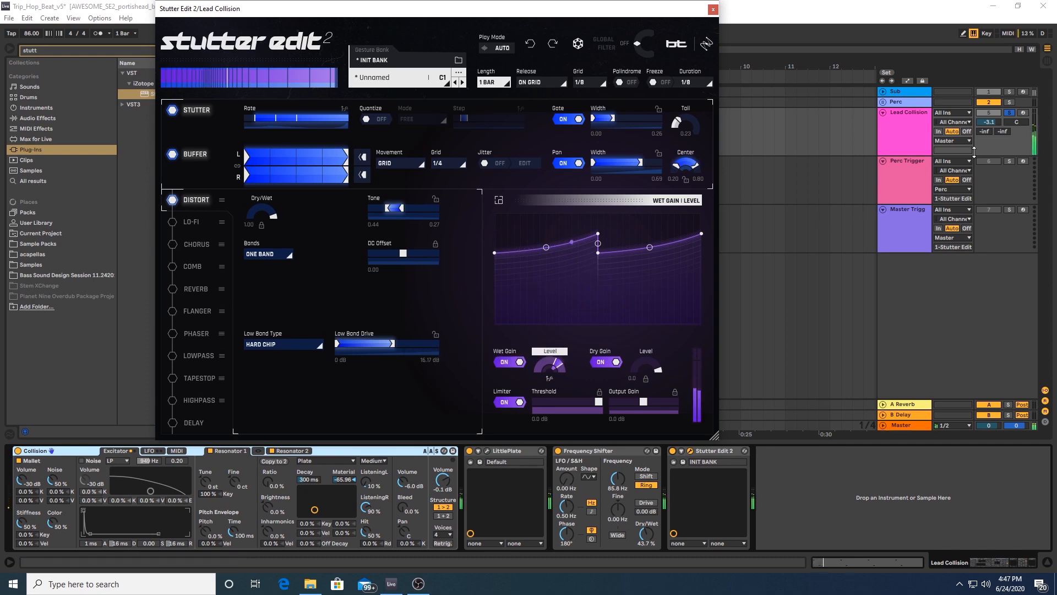
- Unsolo Lead Collision, open Stutter Edit 2 on the Sub track, and briefly play the arrangement
left_click(1010, 114)
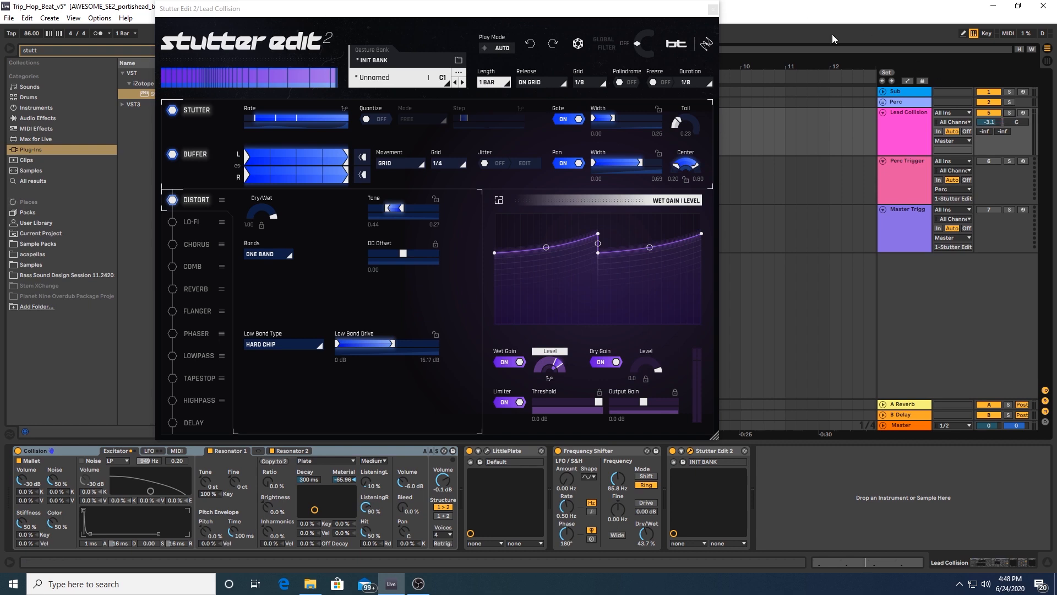
left_click(893, 93)
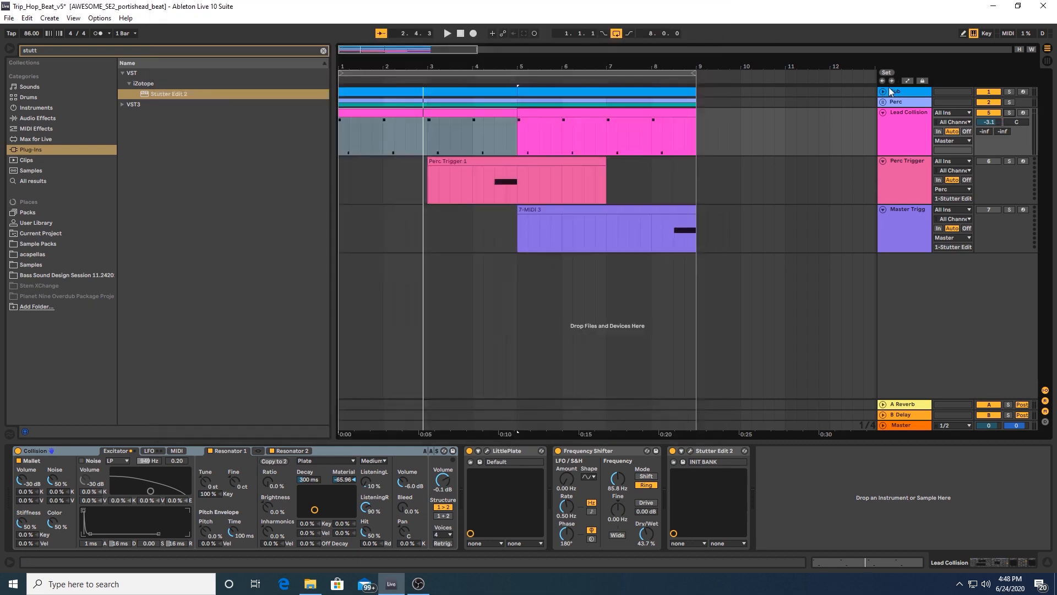
left_click(441, 450)
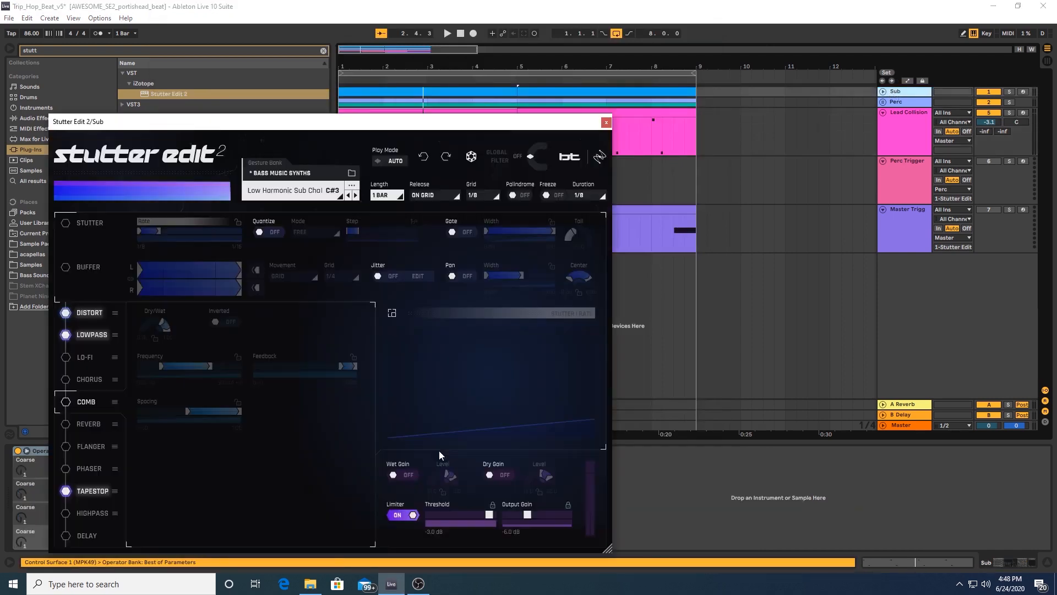
key("space")
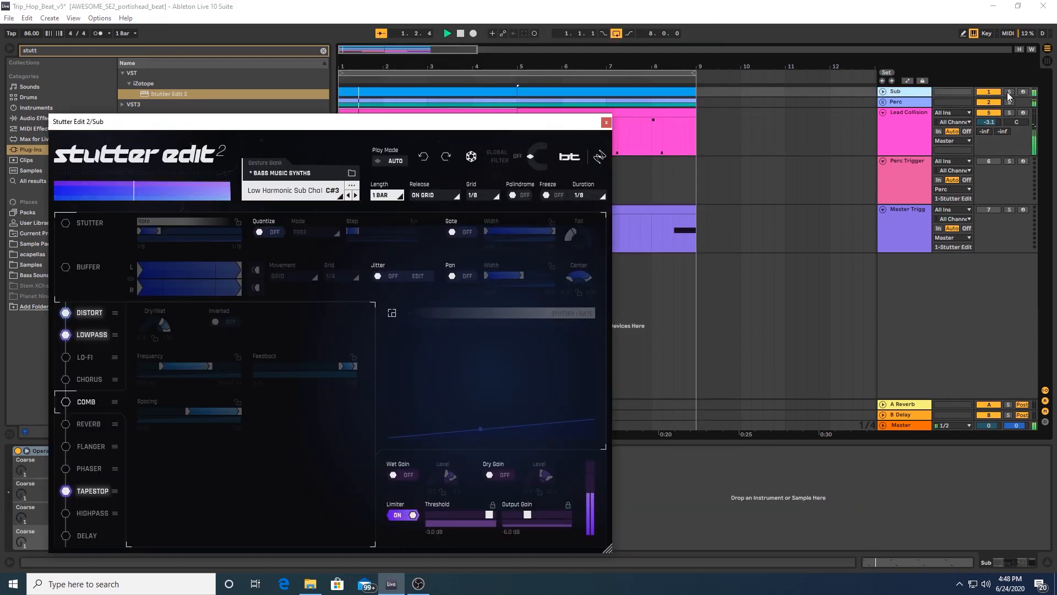
key("space")
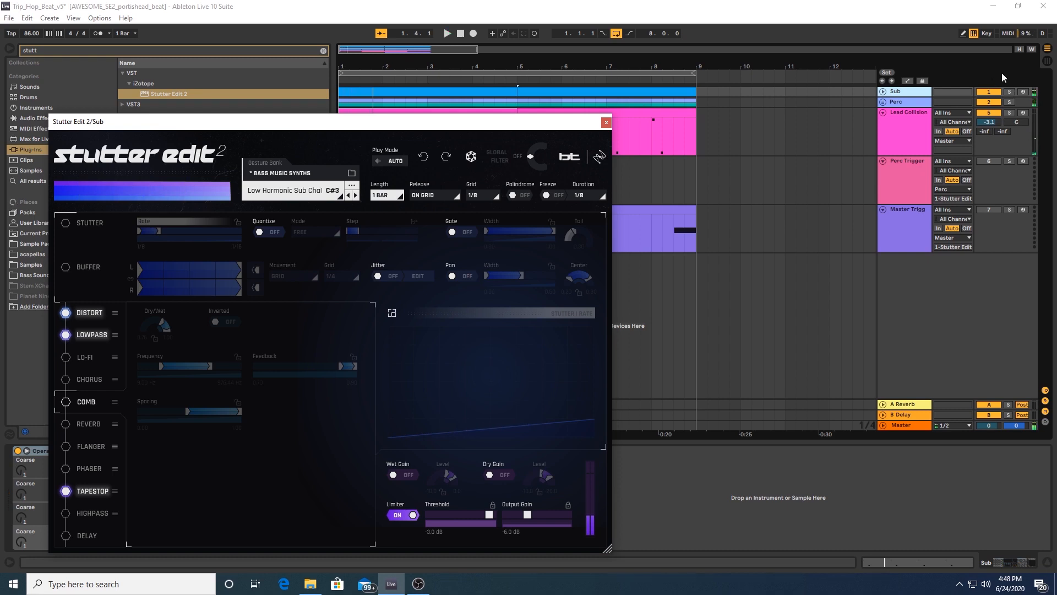
- Solo the Sub track and compare its playback with Stutter Edit 2 active and bypassed
left_click(1009, 93)
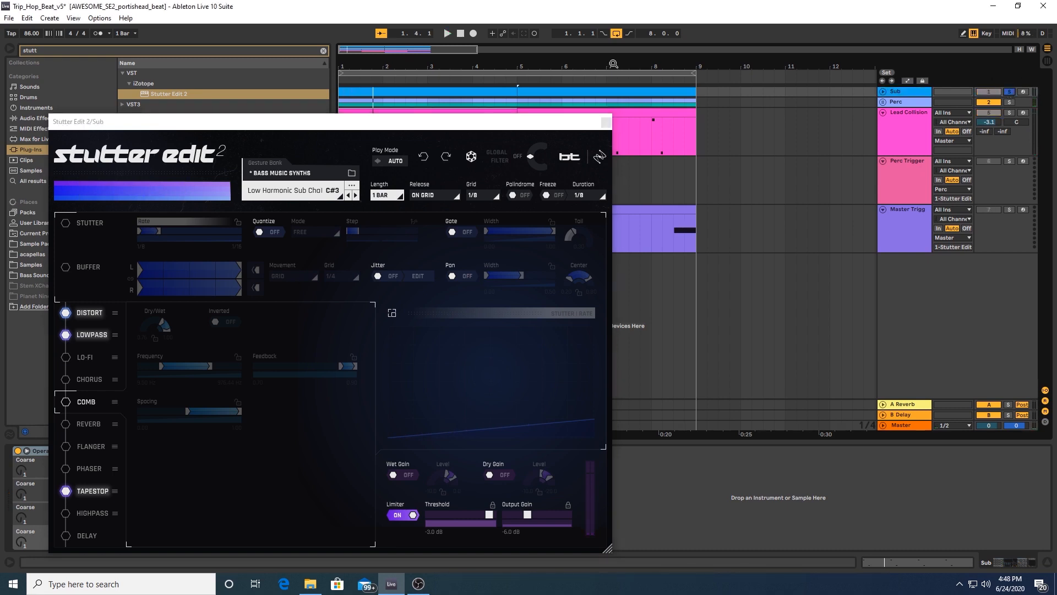
left_click_drag(452, 126, 612, 42)
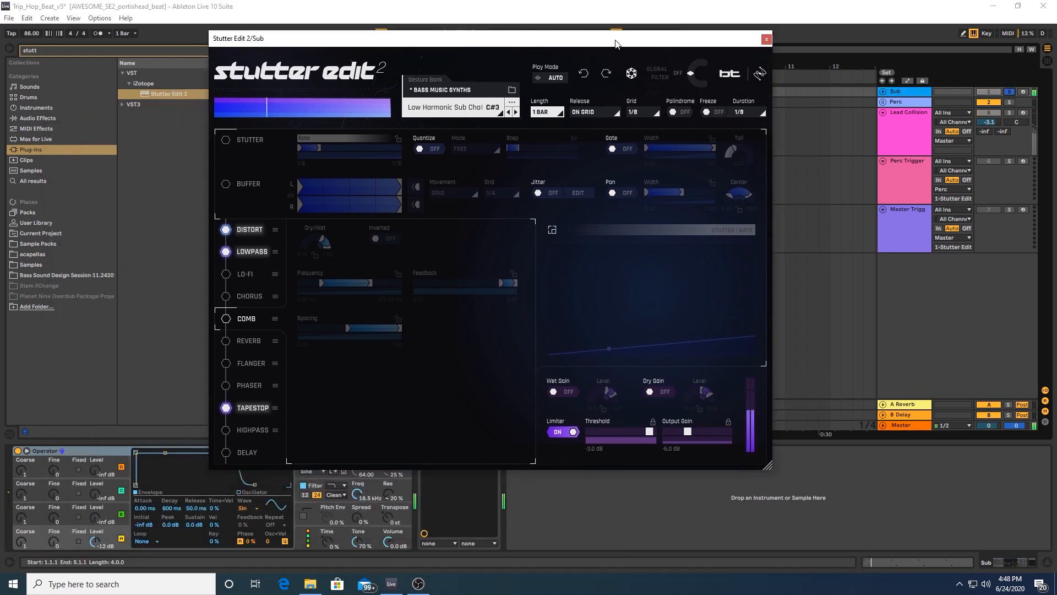
left_click_drag(583, 43, 749, 38)
left_click_drag(584, 33, 699, 37)
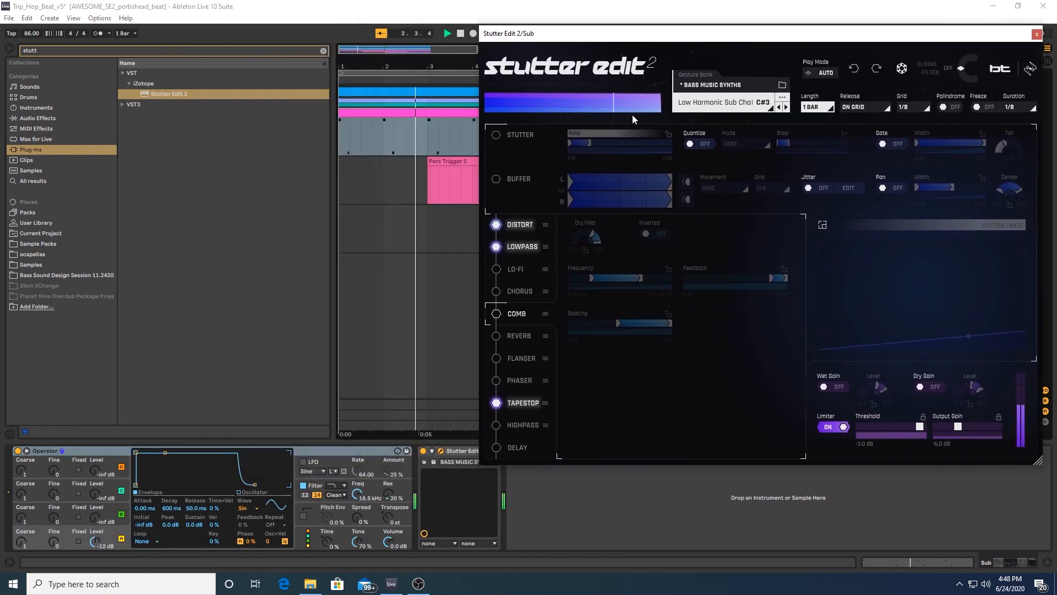
left_click(425, 452)
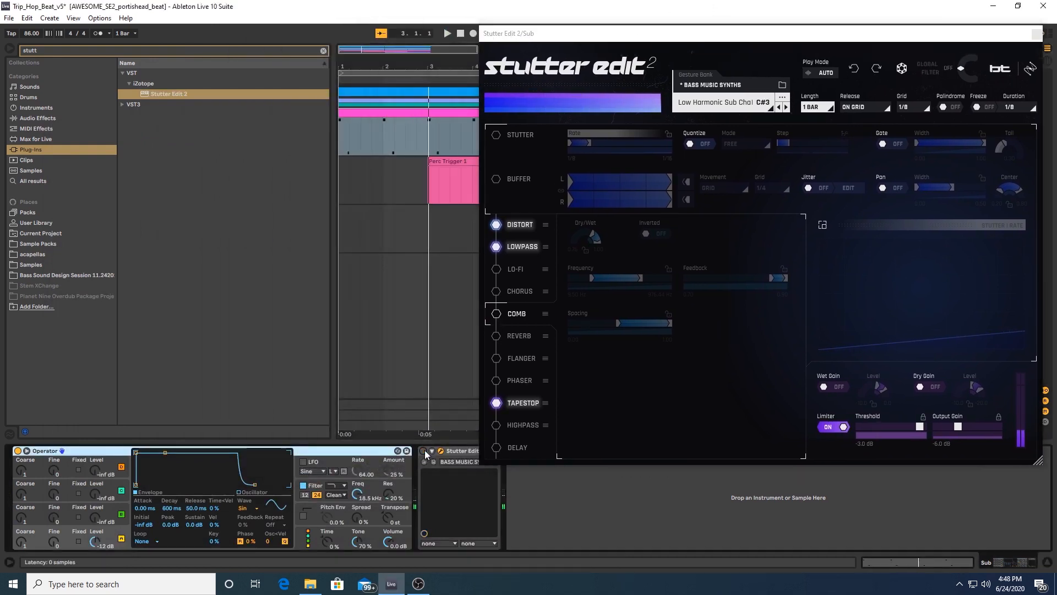
key("space")
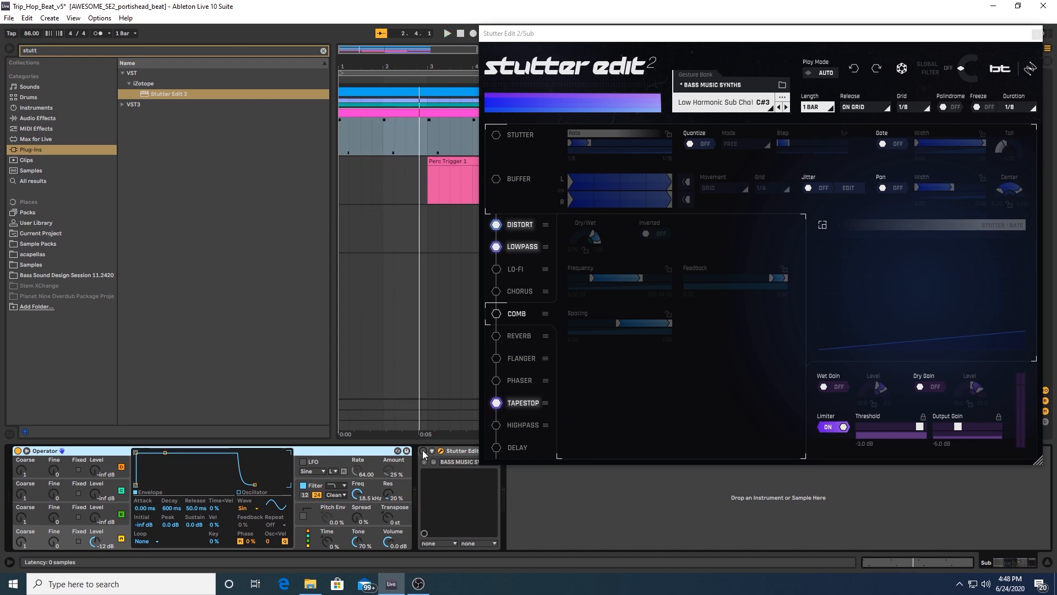
- Open the Sub's gesture browser and expand the Bass, Beats, and Instruments folder in Factory Banks
left_click(719, 85)
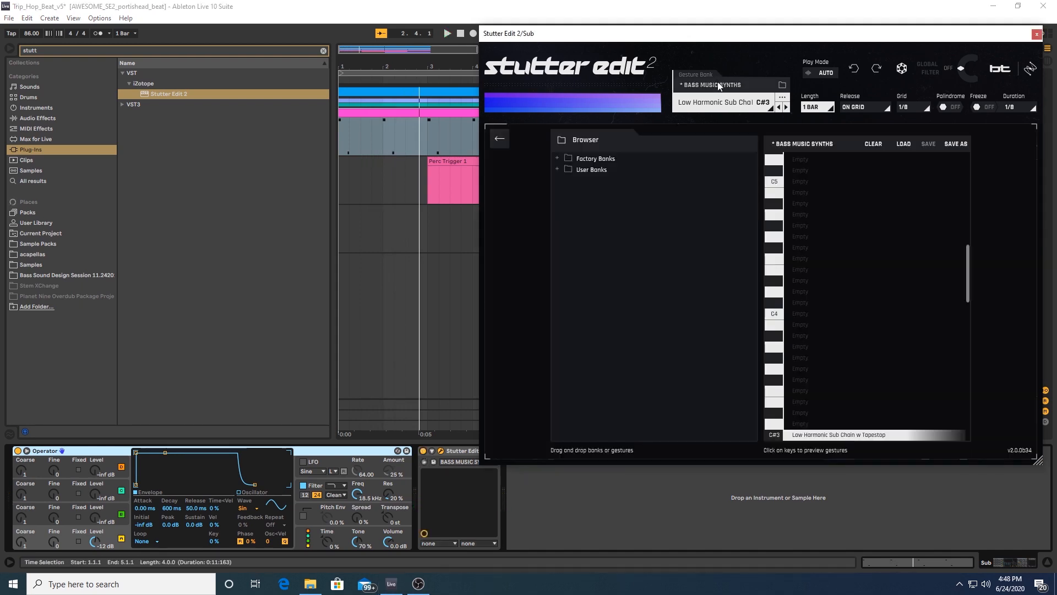
left_click(557, 156)
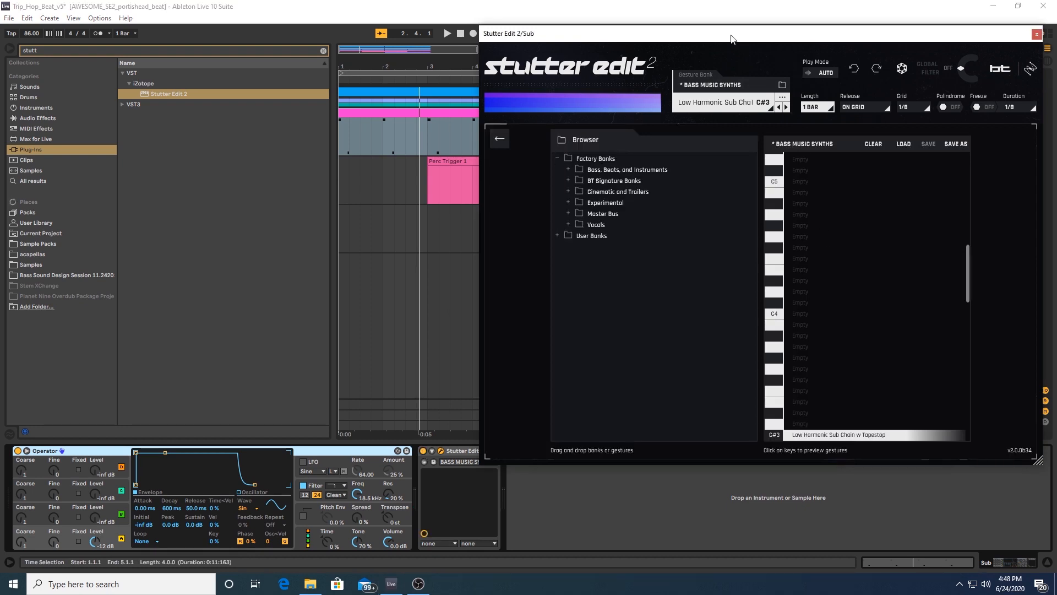
left_click_drag(749, 34, 567, 16)
scroll(626, 322, "down", 3)
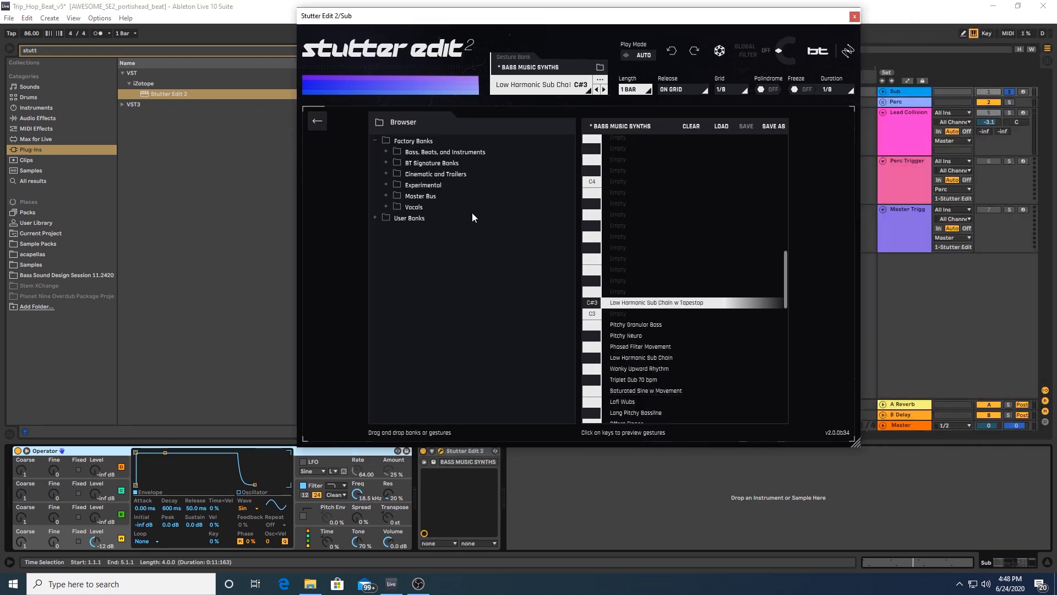
left_click(385, 152)
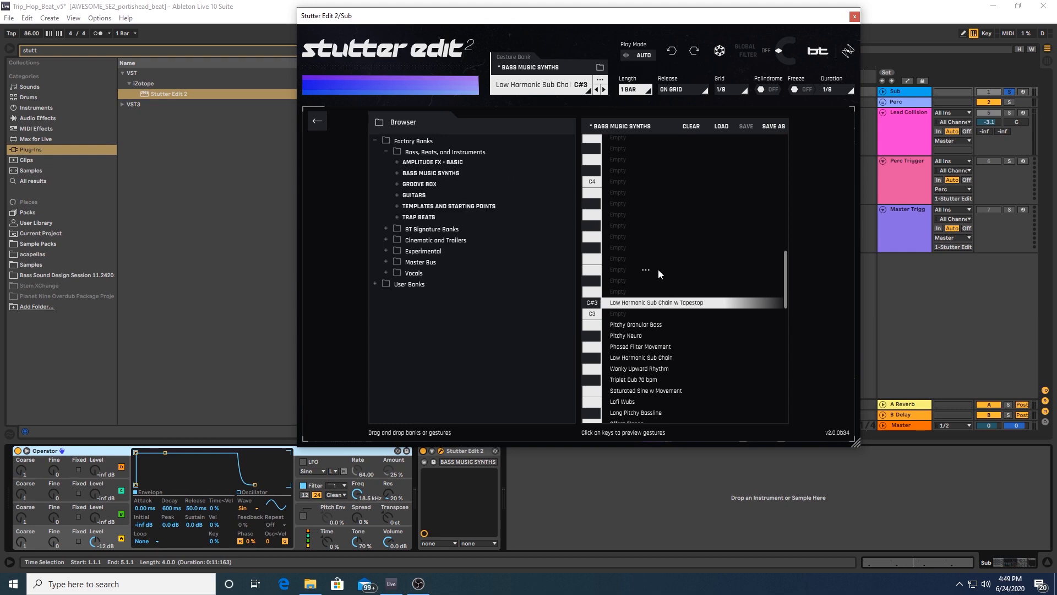
- Preview the Low Harmonic Sub Chain gesture on G#2, reselect Low Harmonic Sub Chain w Tapestop on C#3, and leave the browser
scroll(658, 269, "down", 1)
scroll(658, 272, "down", 1)
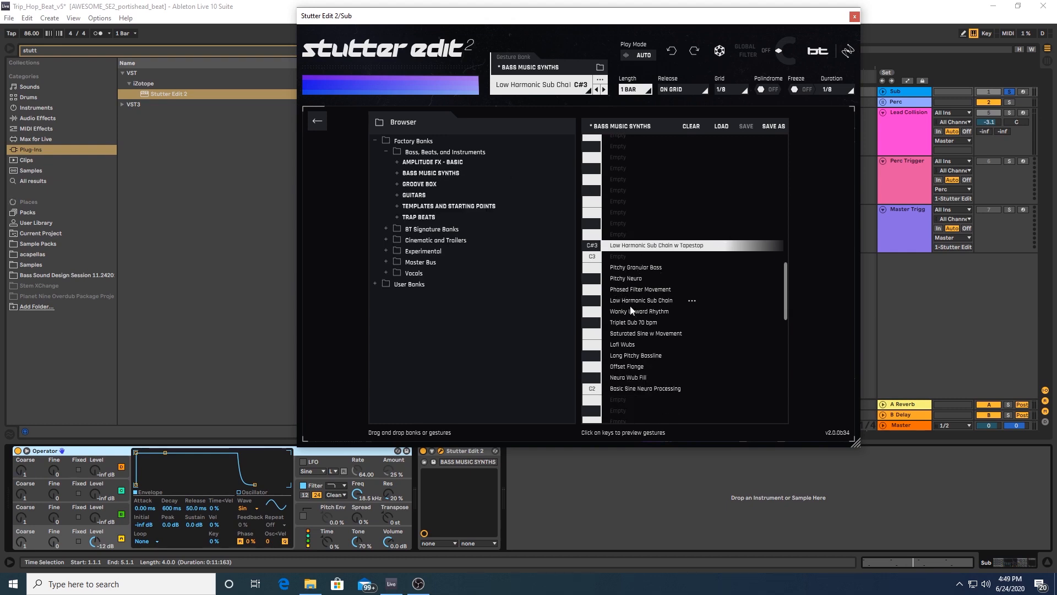
left_click(594, 301)
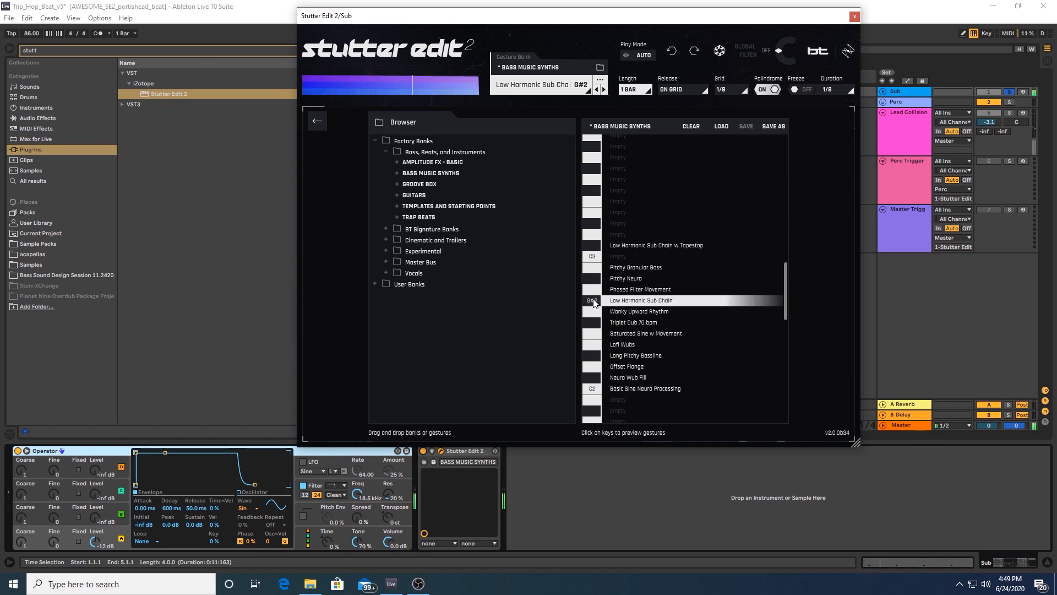
left_click(595, 246)
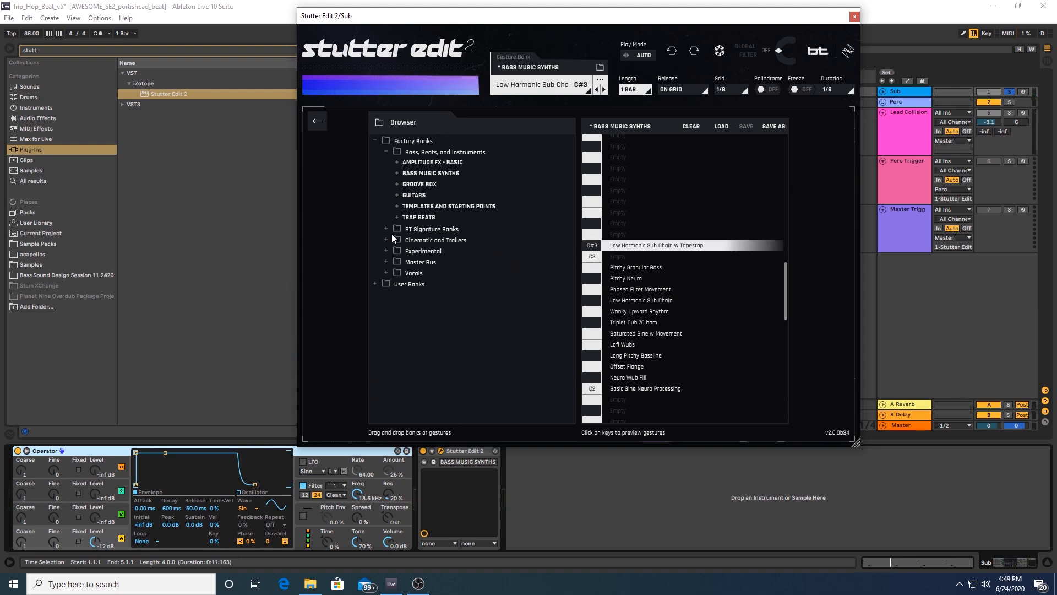
left_click(318, 123)
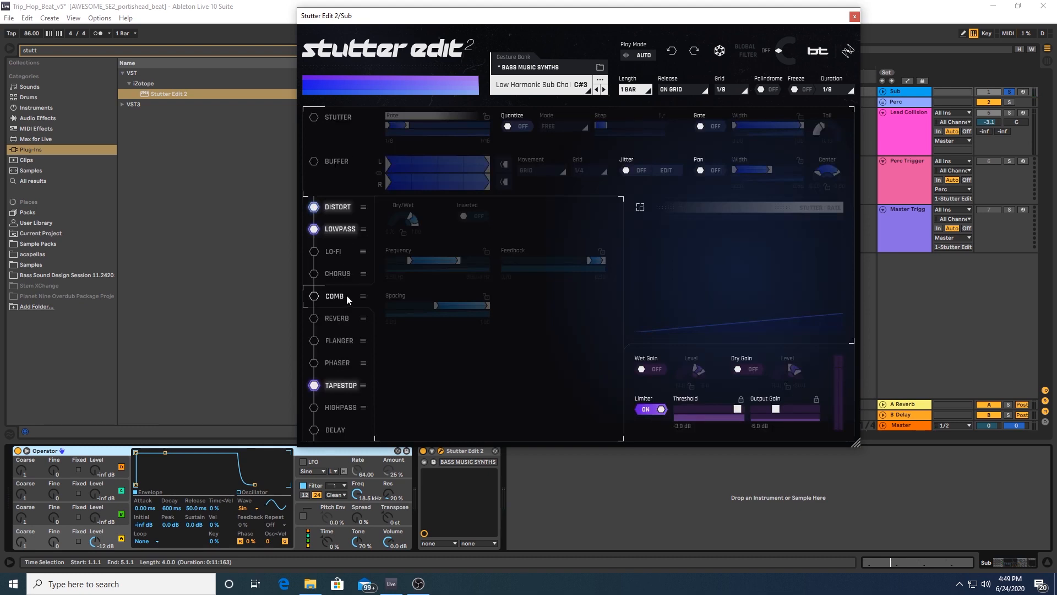
- Toggle the Tapestop module off and on during Sub playback to compare the sound, leaving it on
left_click(314, 384)
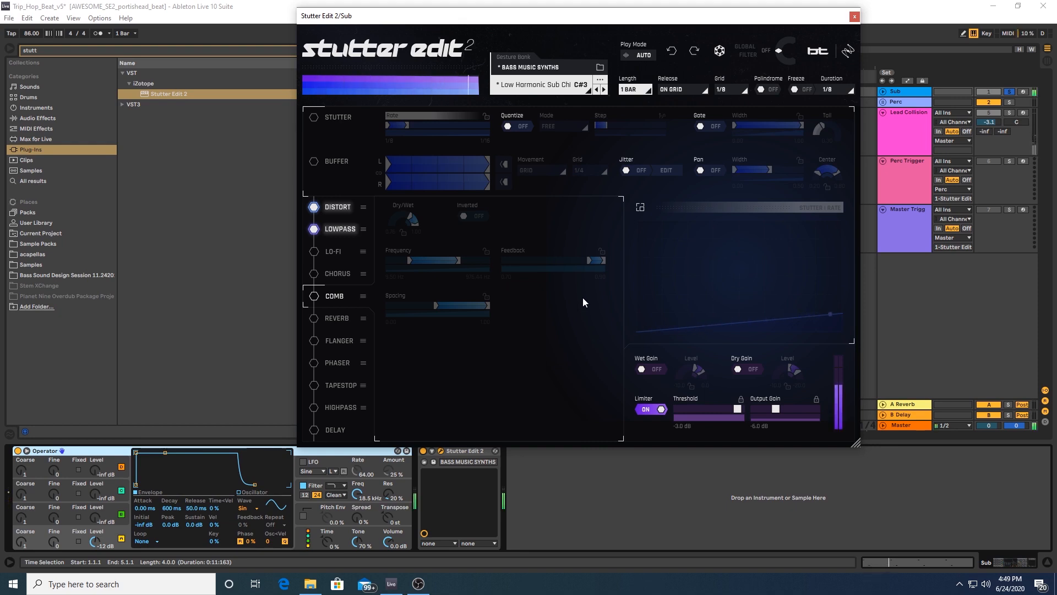
left_click(314, 386)
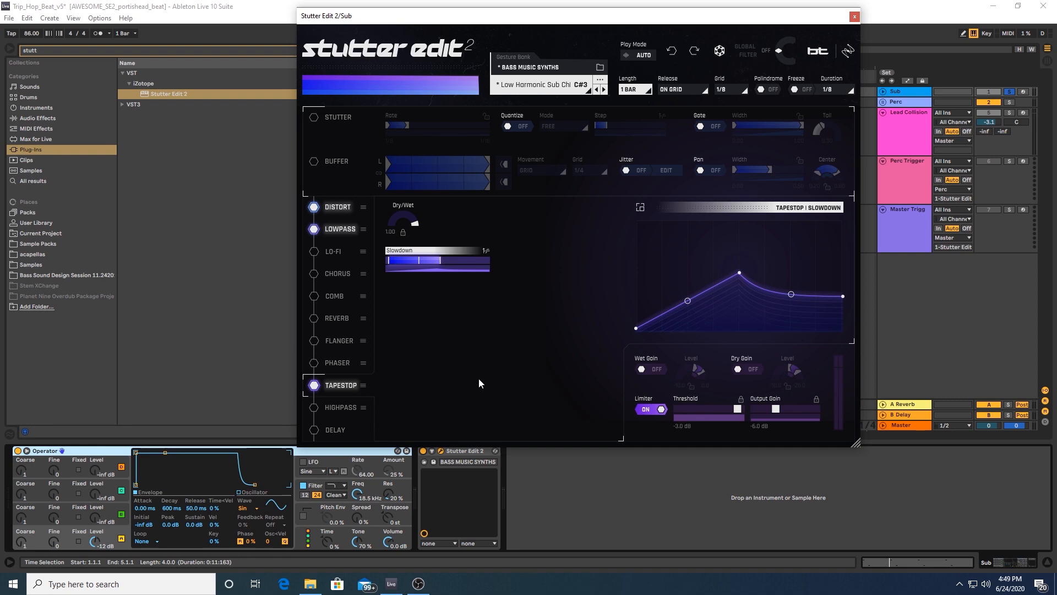
left_click(314, 386)
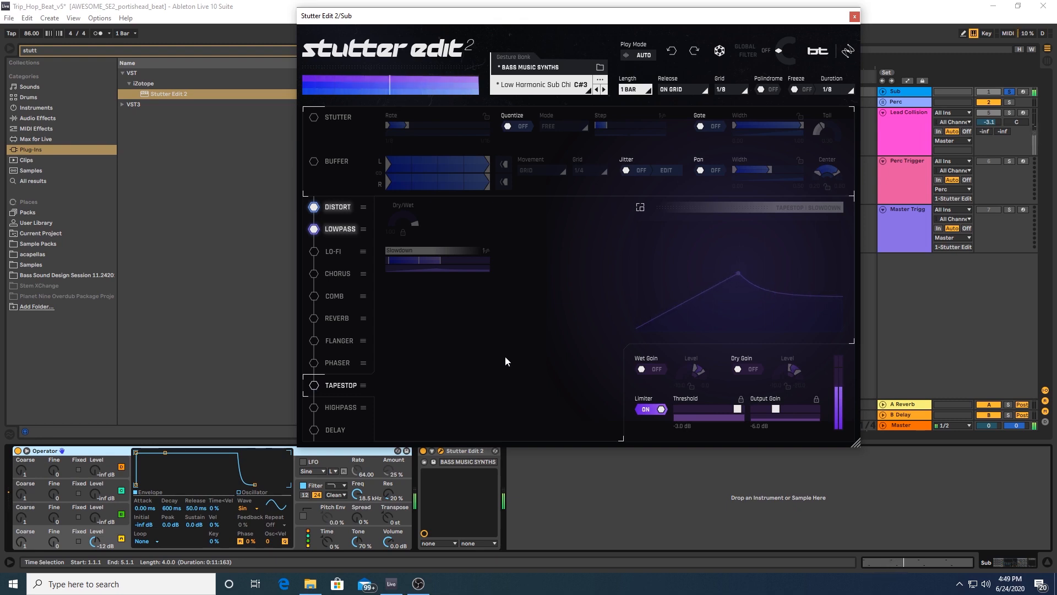
left_click(314, 386)
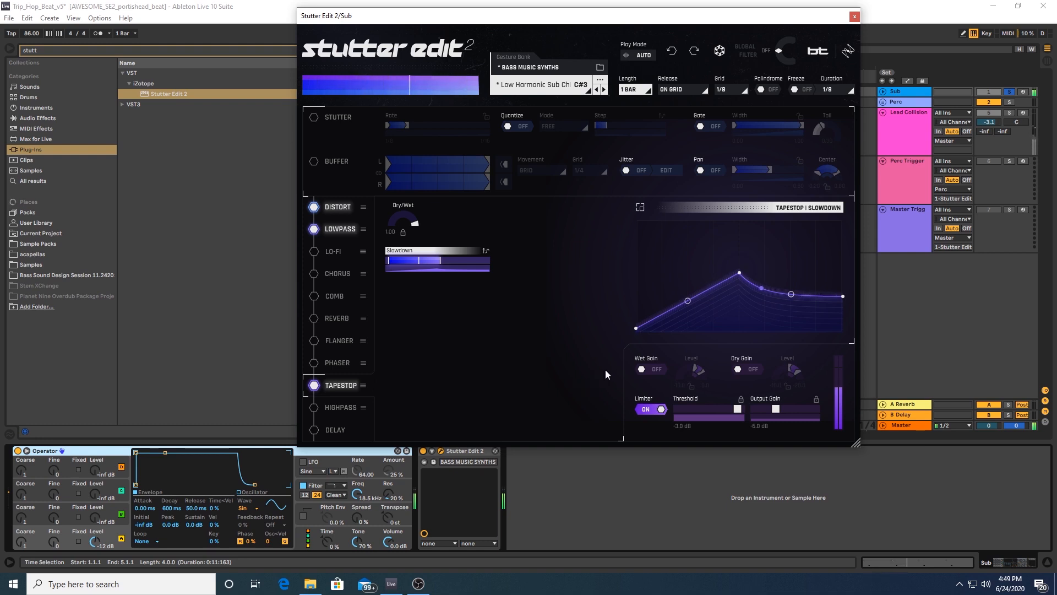
- Unsolo the Sub track to hear the full mix, then stop playback and close the Sub's Stutter Edit 2 window
left_click(1011, 92)
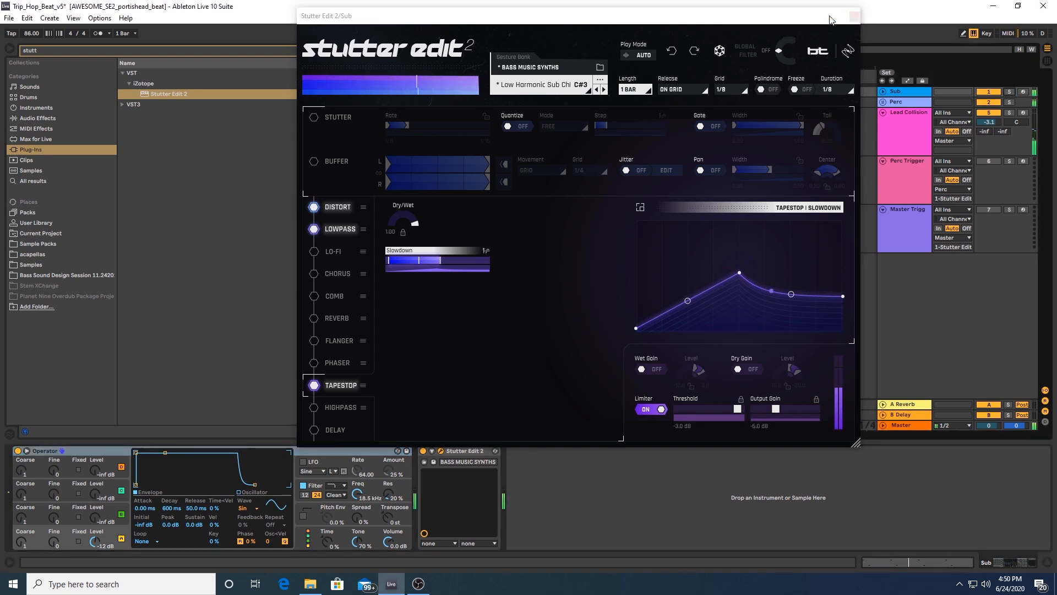
left_click_drag(806, 19, 559, 54)
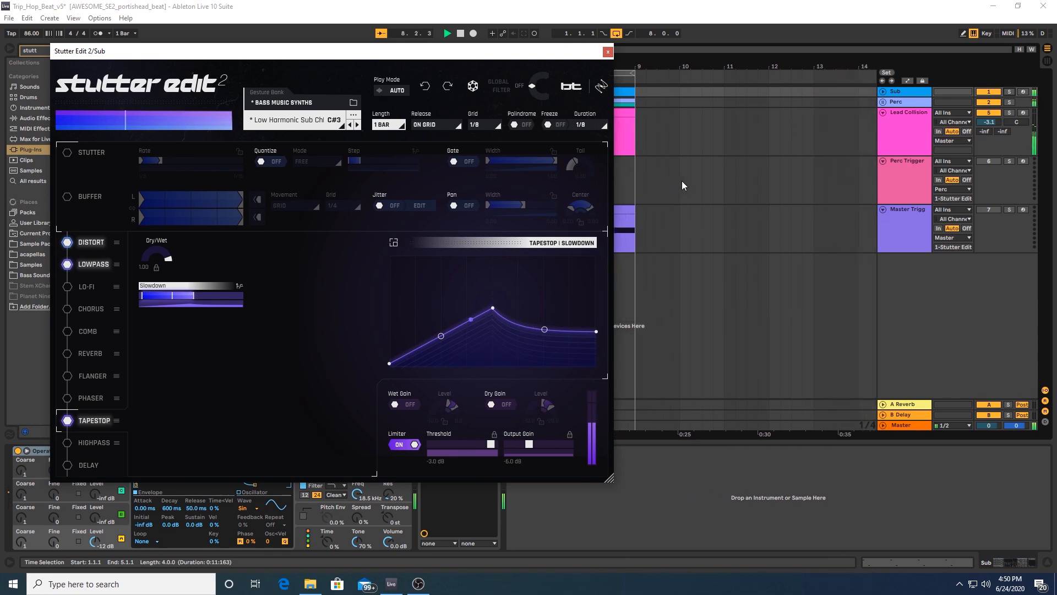
key("space")
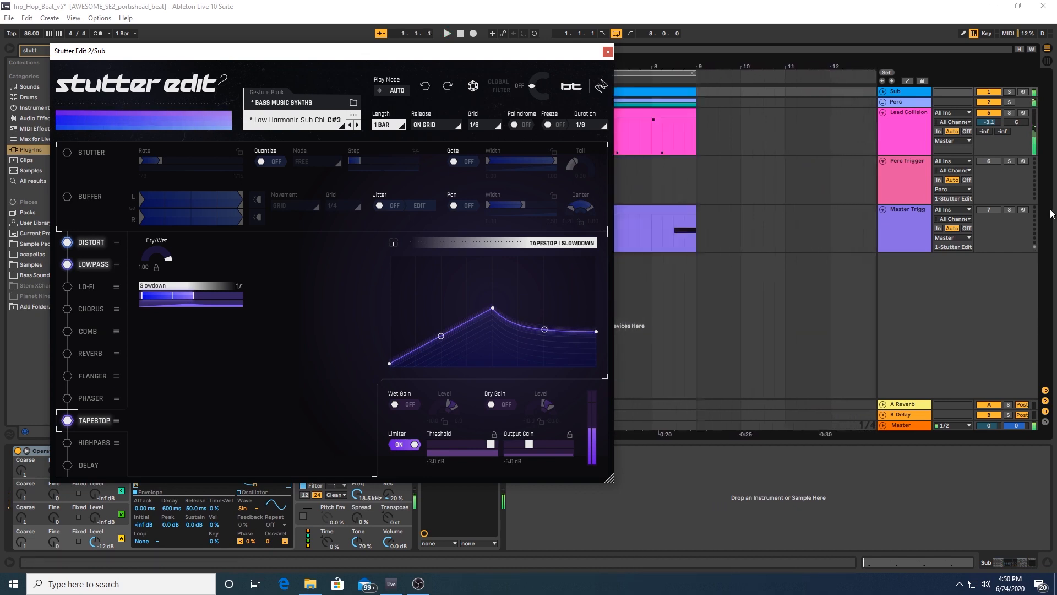
left_click(608, 52)
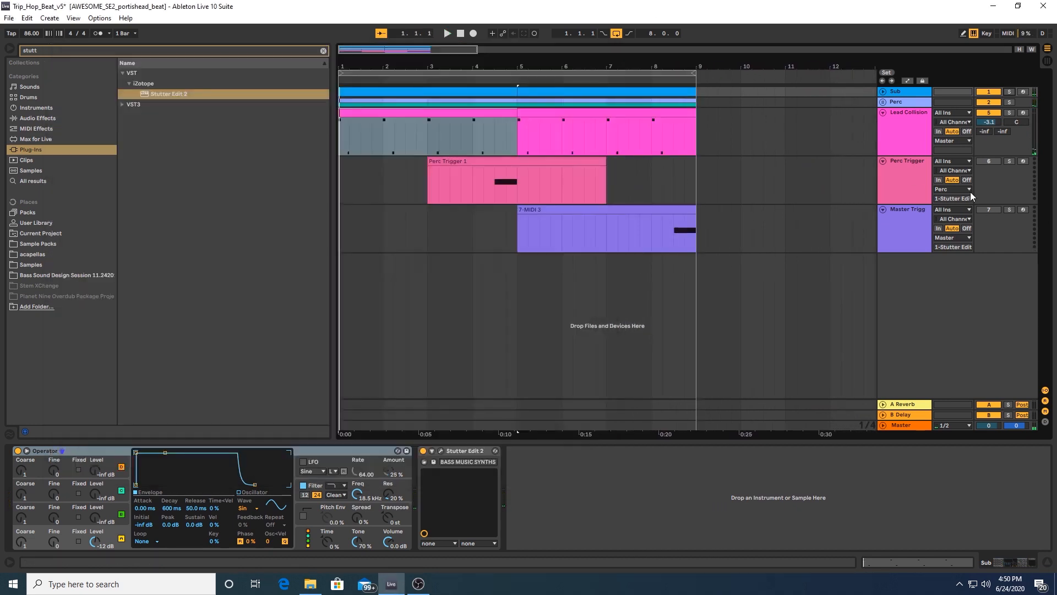
- Reactivate the Perc Trigger and Master Trigg tracks and play the arrangement while viewing the Sub's Stutter Edit 2, closing its window during playback
left_click(990, 161)
left_click(989, 211)
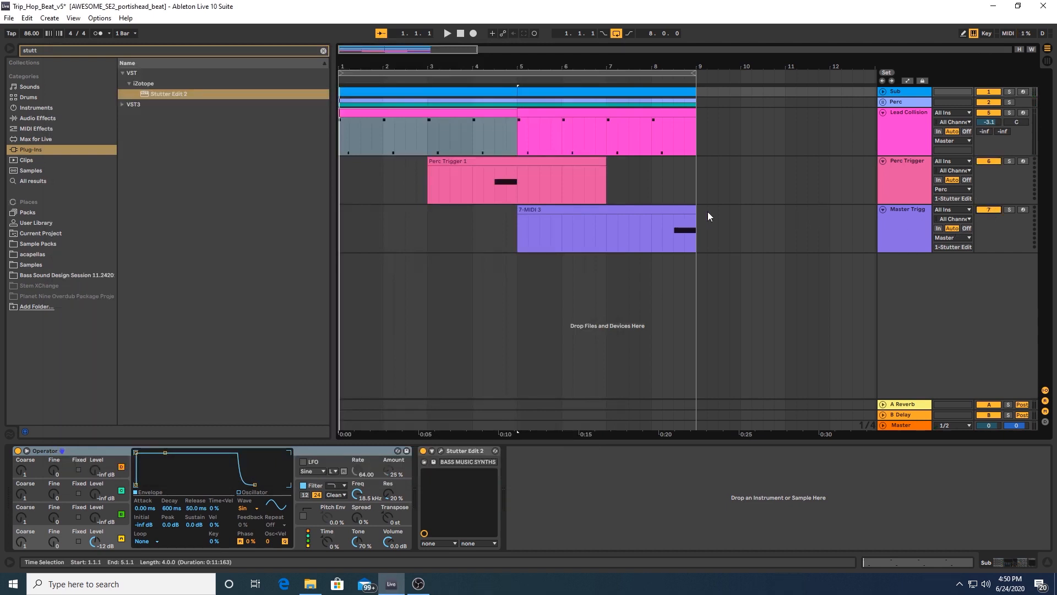
left_click(441, 451)
key("space")
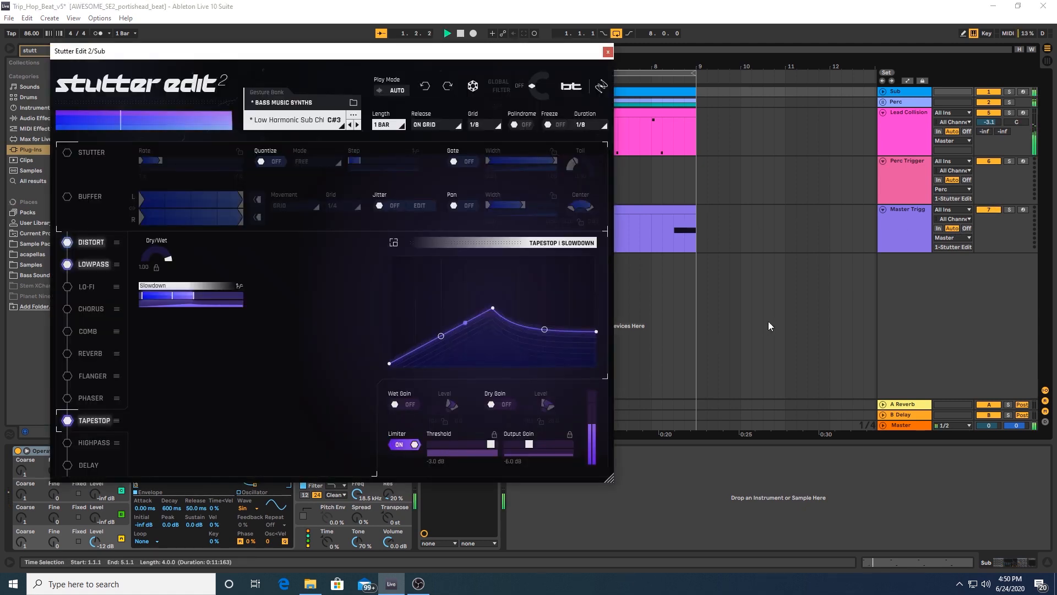
left_click_drag(522, 57, 787, 290)
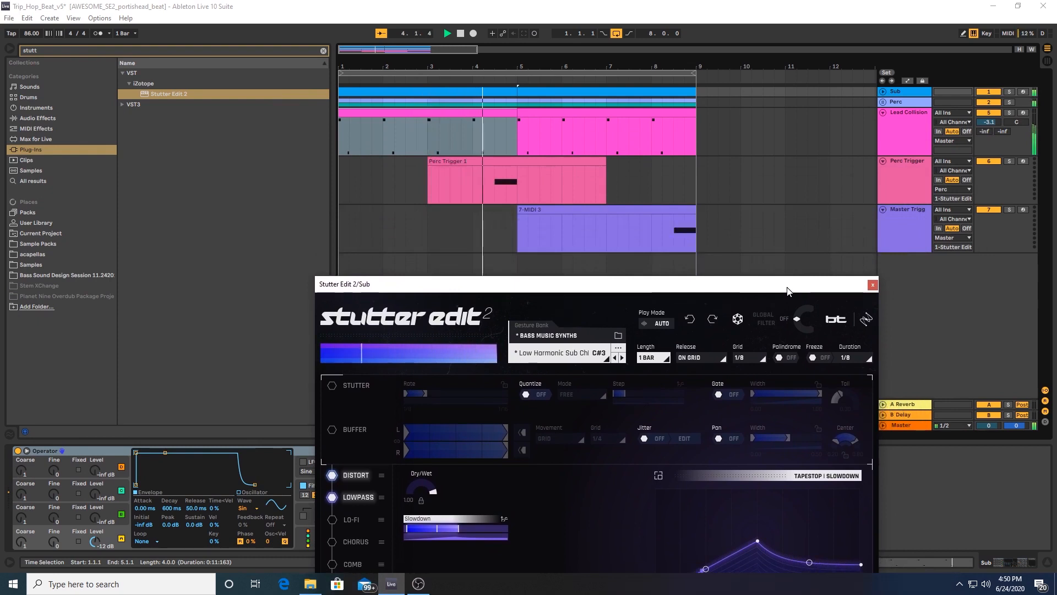
left_click_drag(787, 291, 788, 284)
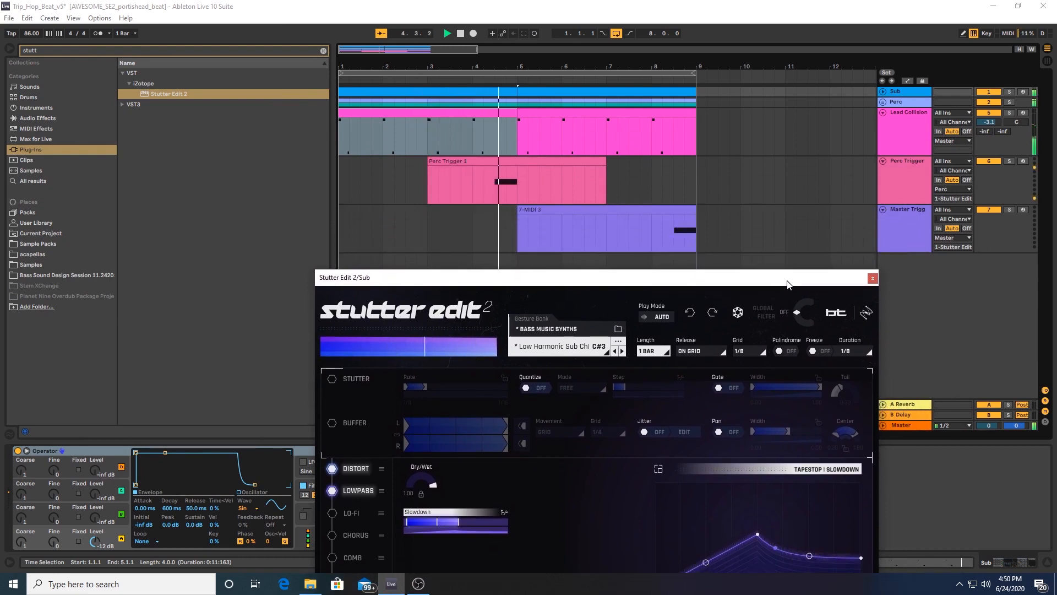
left_click(872, 279)
- Open Stutter Edit 2 on the Master track, switch from its gesture browser to the effect view during playback, and stop playback
left_click(902, 223)
left_click(894, 423)
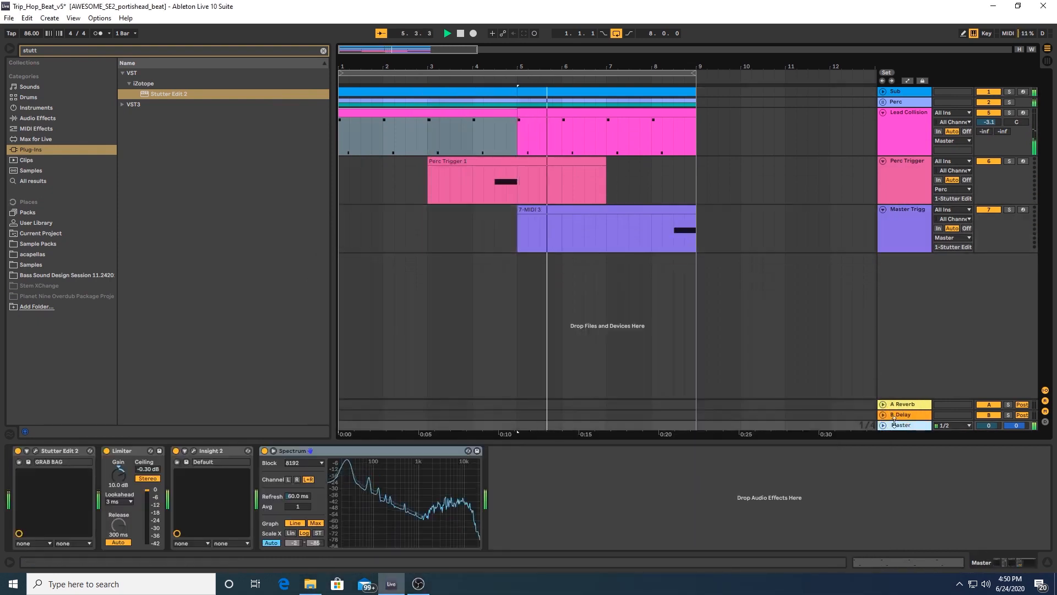
left_click(32, 452)
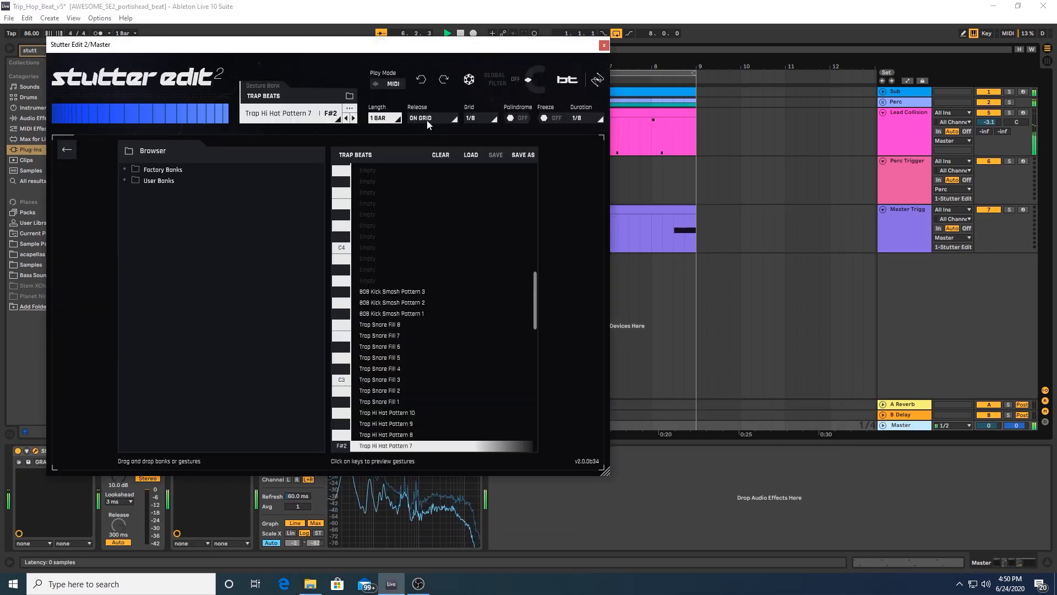
left_click(66, 149)
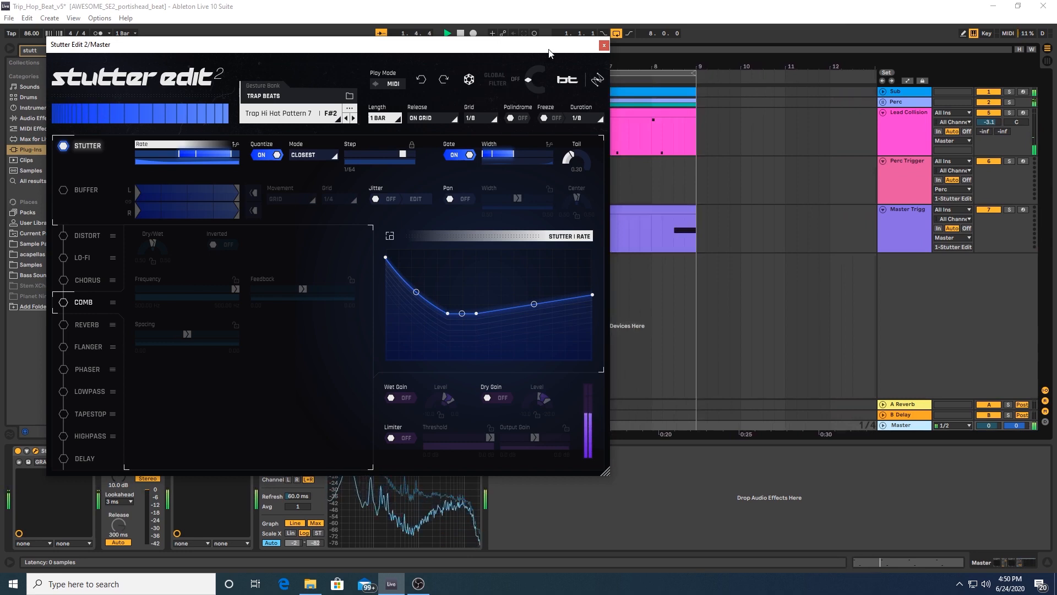
key("space")
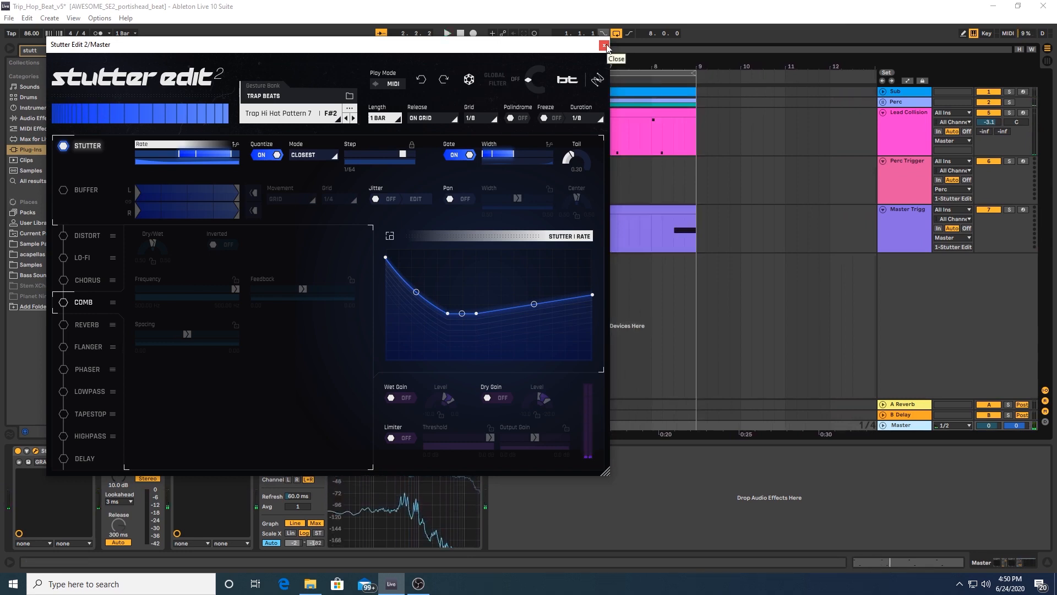